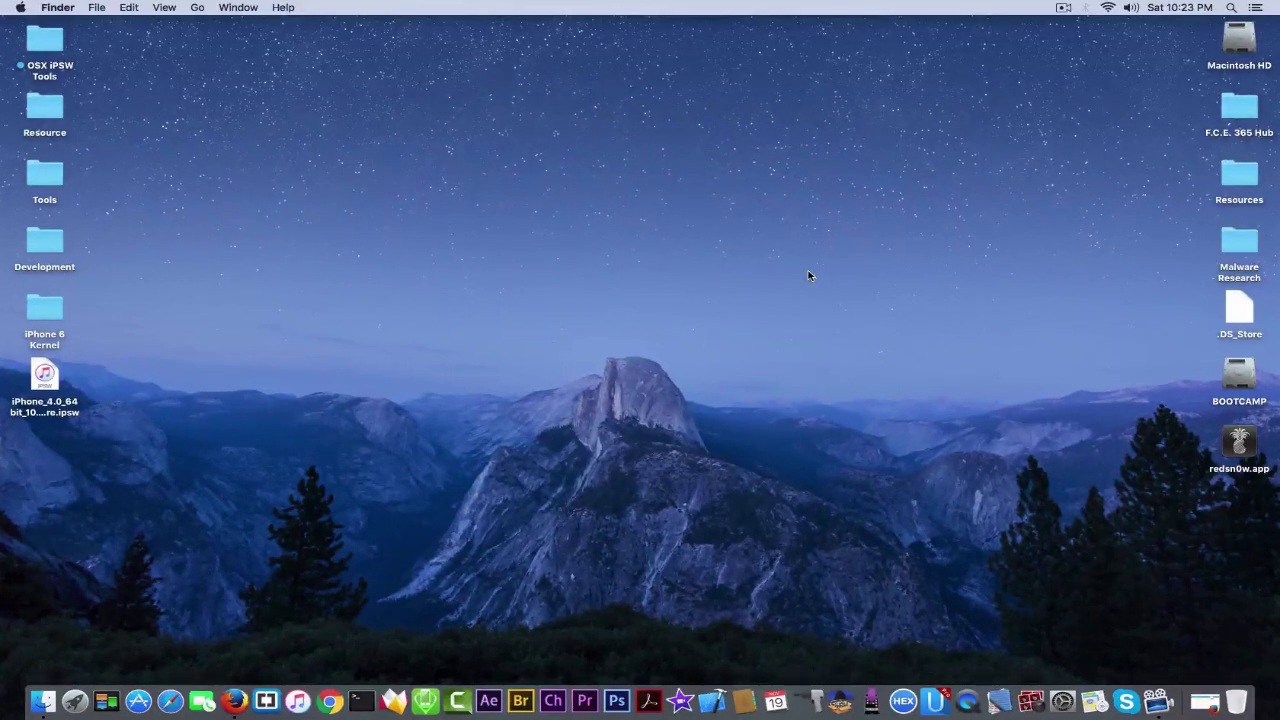
{"action": "left_click", "coordinate": [931, 704]}
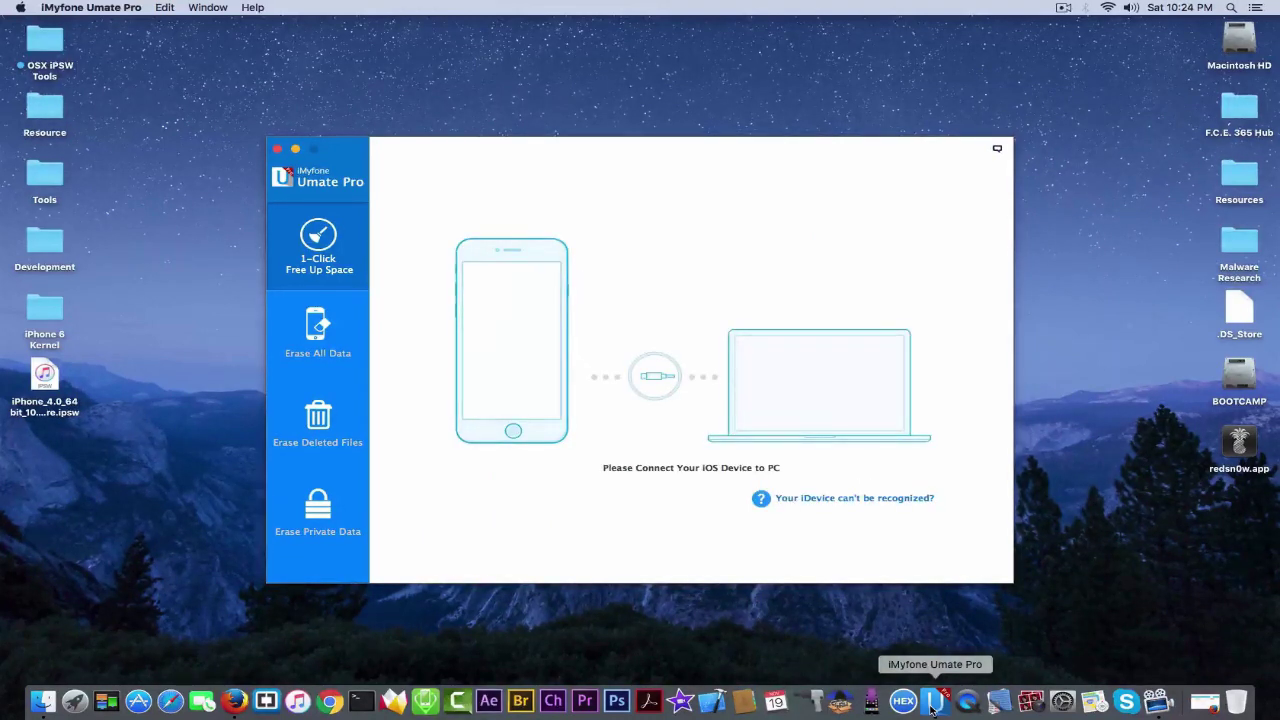
{"action": "key", "text": "super+q"}
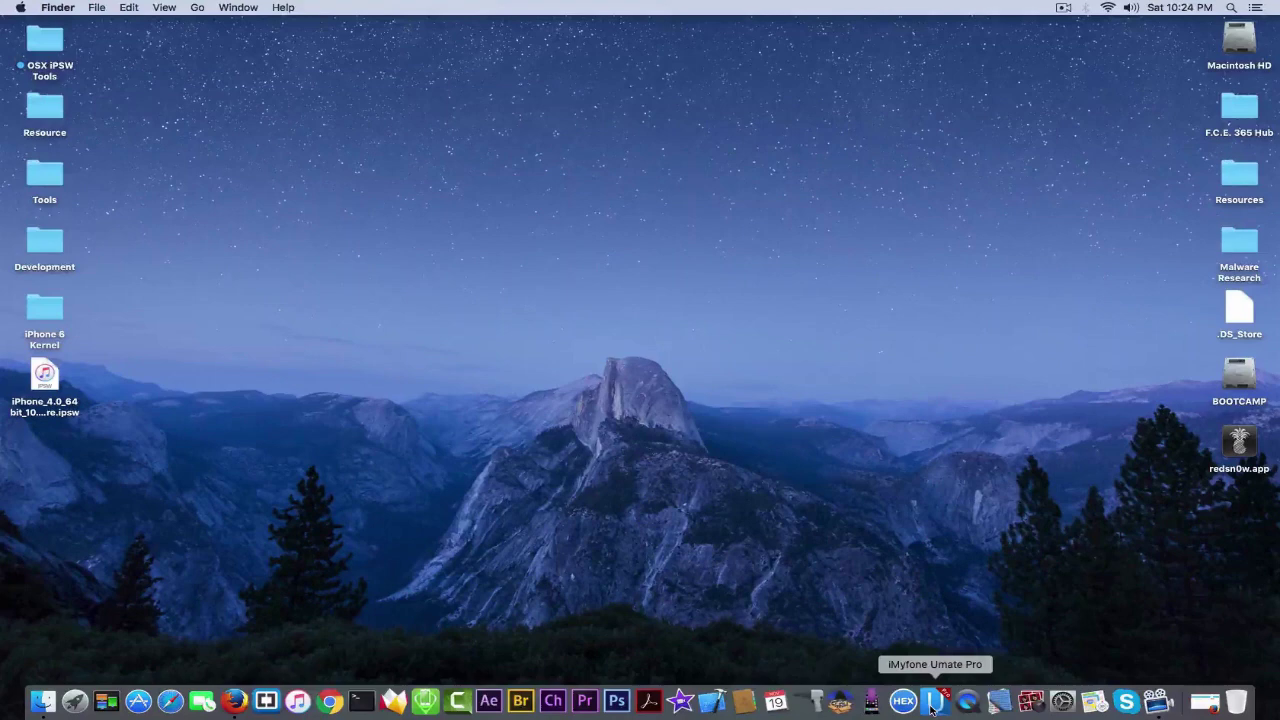
Step: Relaunch Umate Pro, quick-scan the iPhone, then start and stop the temporary-file cleanup with 0.00Byte released
{"action": "left_click", "coordinate": [931, 702]}
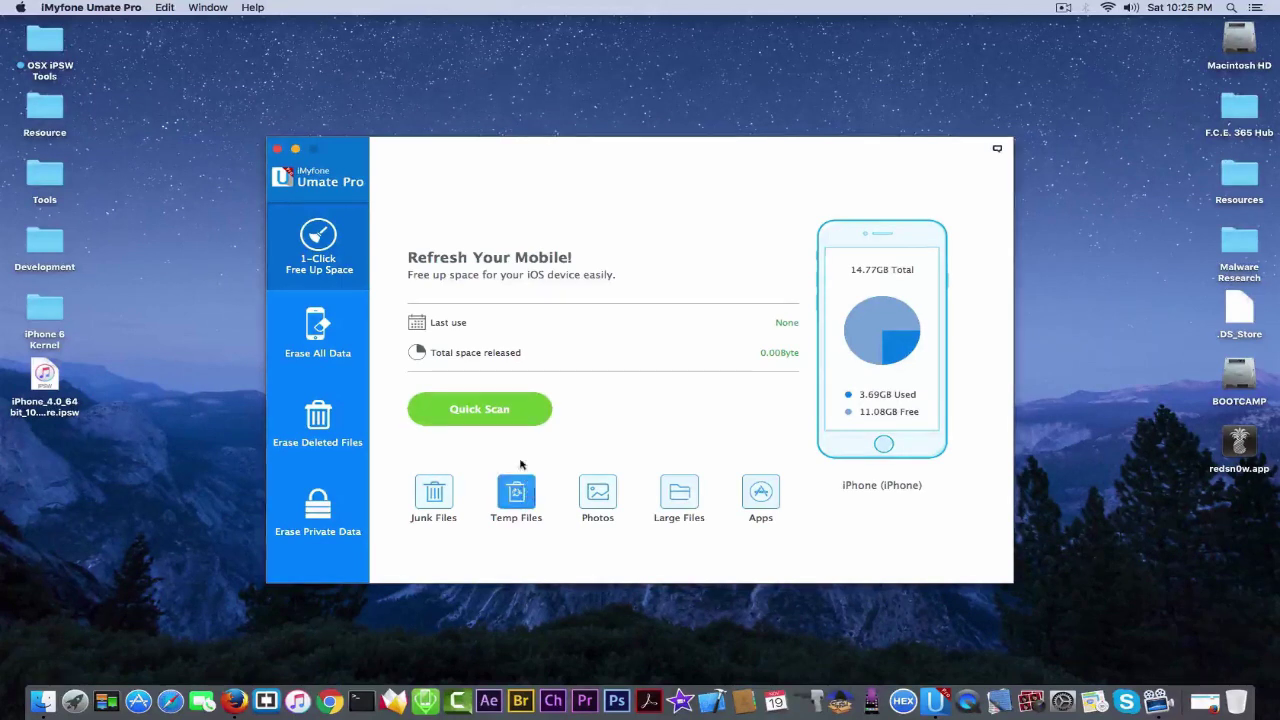
{"action": "left_click", "coordinate": [508, 408]}
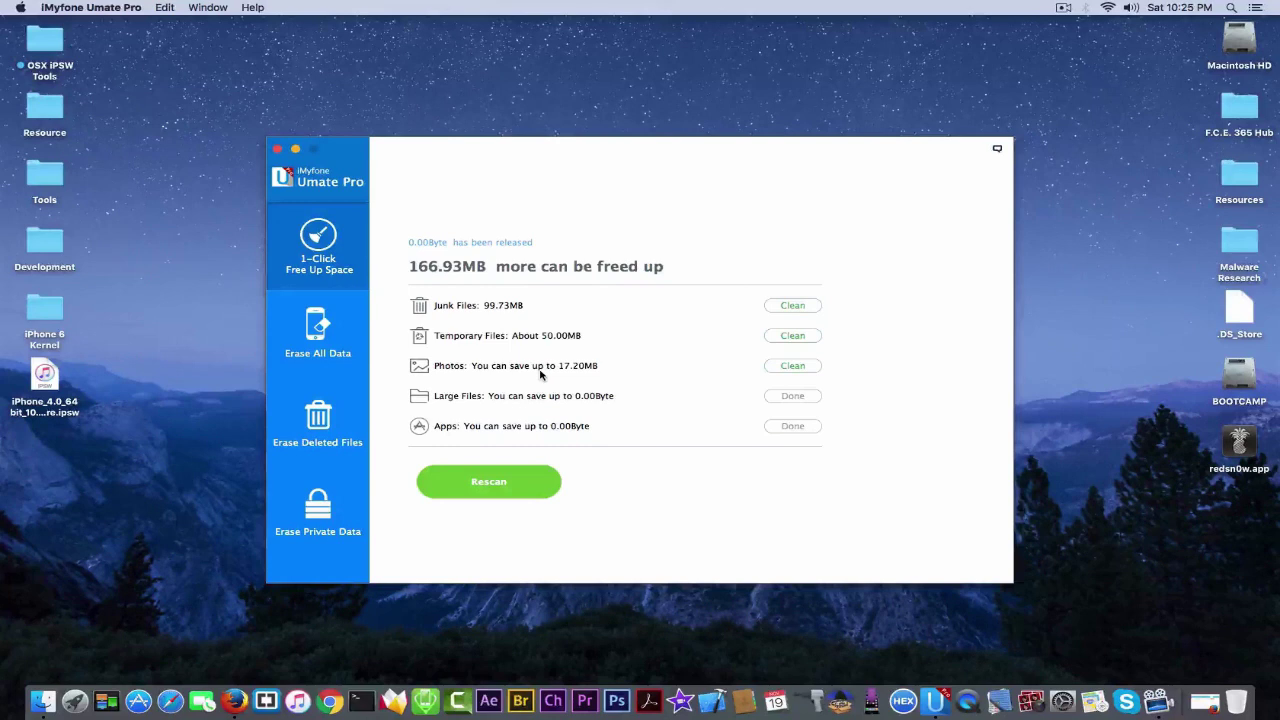
{"action": "left_click", "coordinate": [777, 335]}
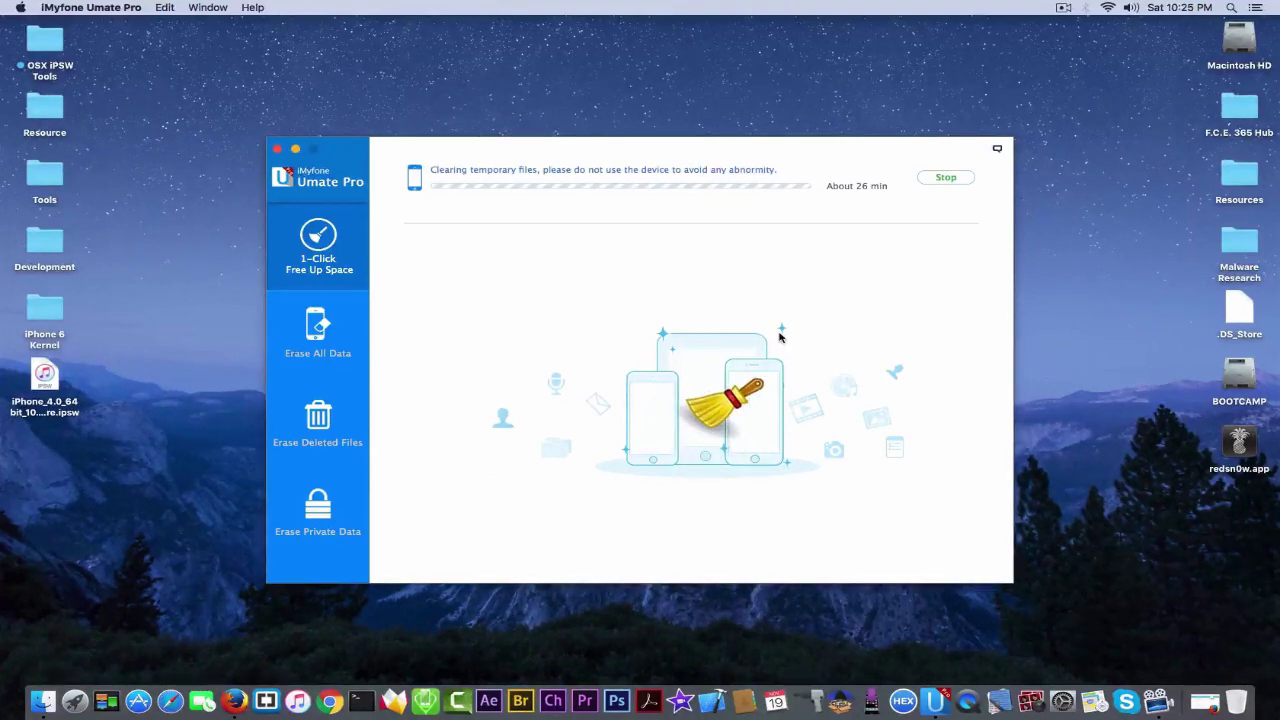
{"action": "left_click", "coordinate": [945, 177]}
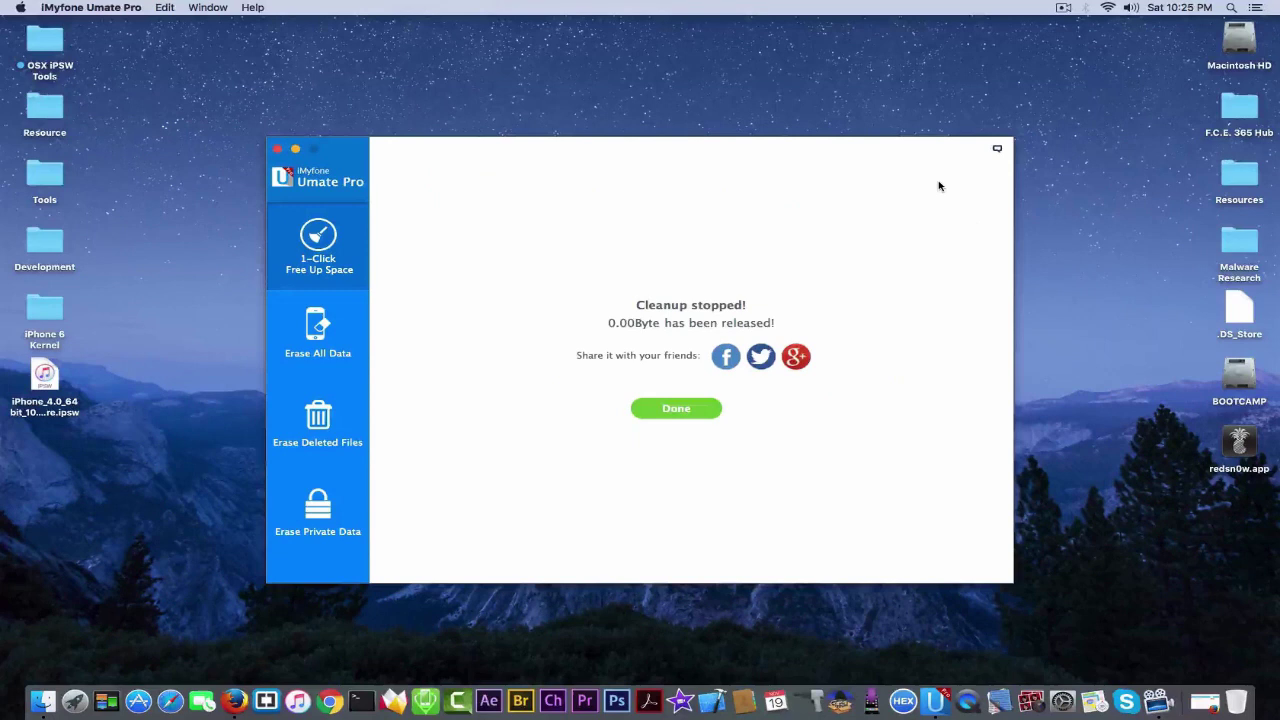
{"action": "left_click", "coordinate": [700, 406]}
Step: Rescan from the free-up-space overview, finding 471.19MB to free, then switch to Erase Deleted Files
{"action": "left_click", "coordinate": [329, 323]}
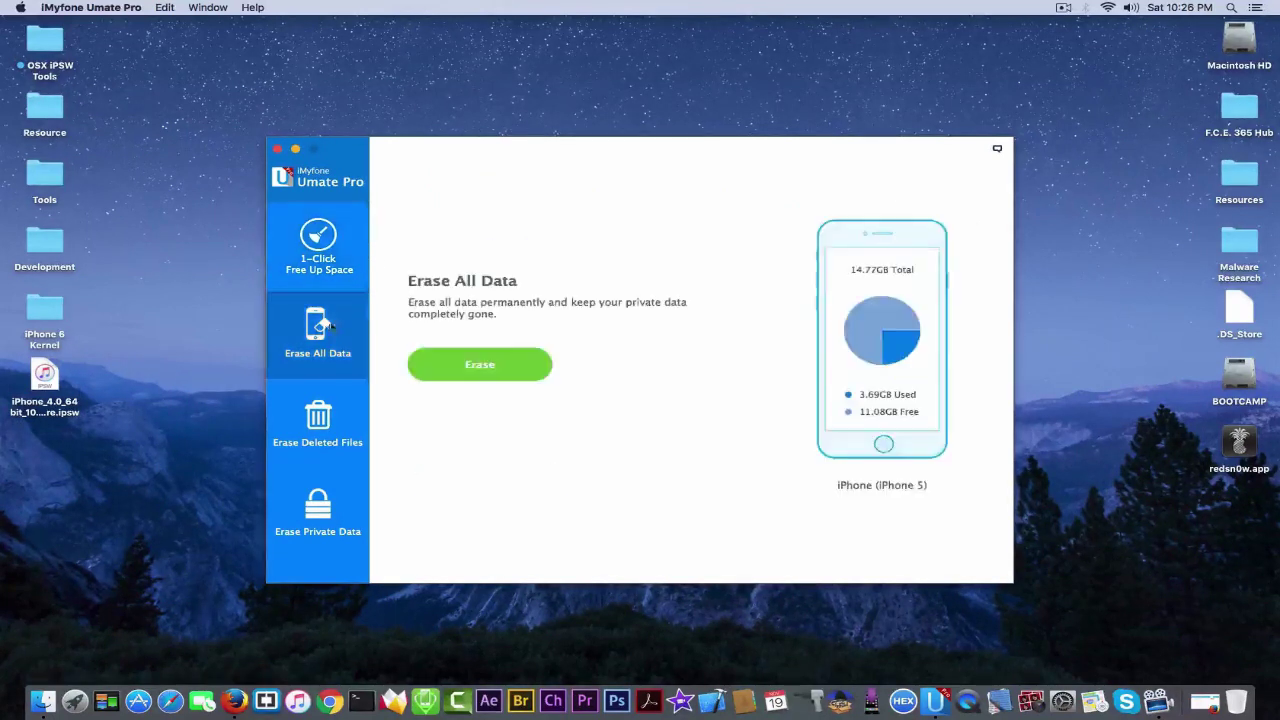
{"action": "left_click", "coordinate": [340, 234]}
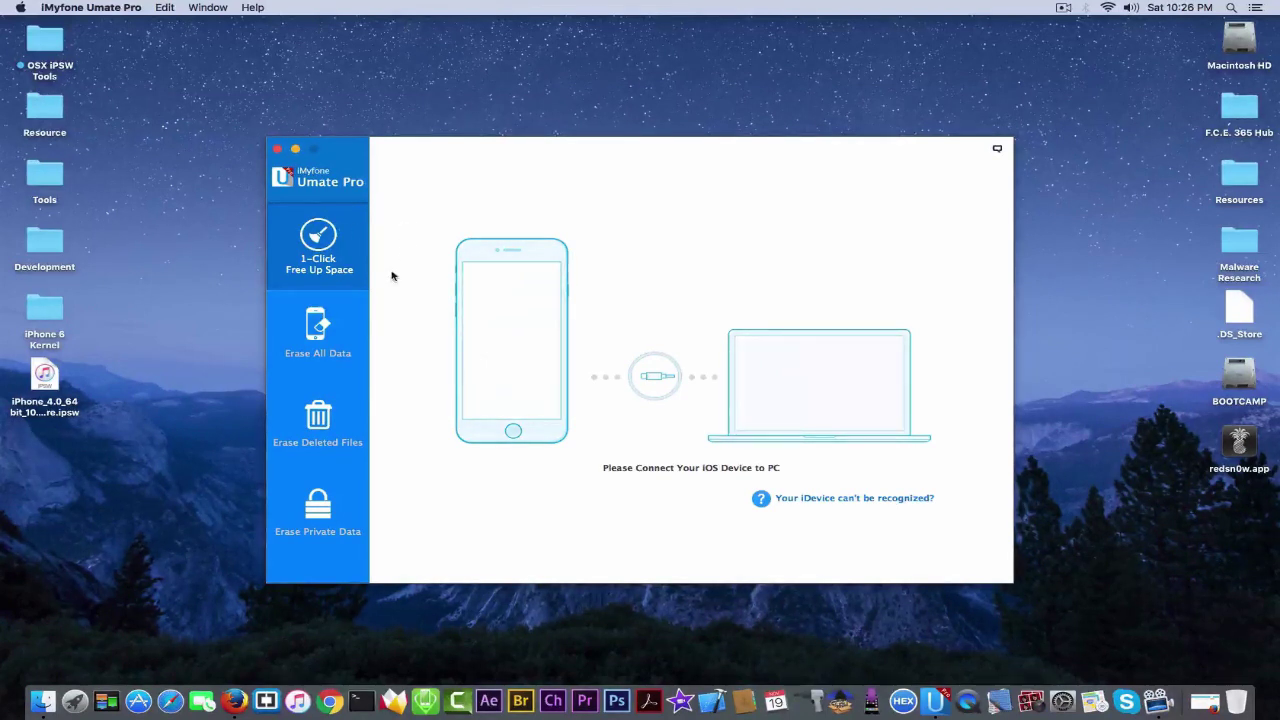
{"action": "left_click", "coordinate": [513, 416]}
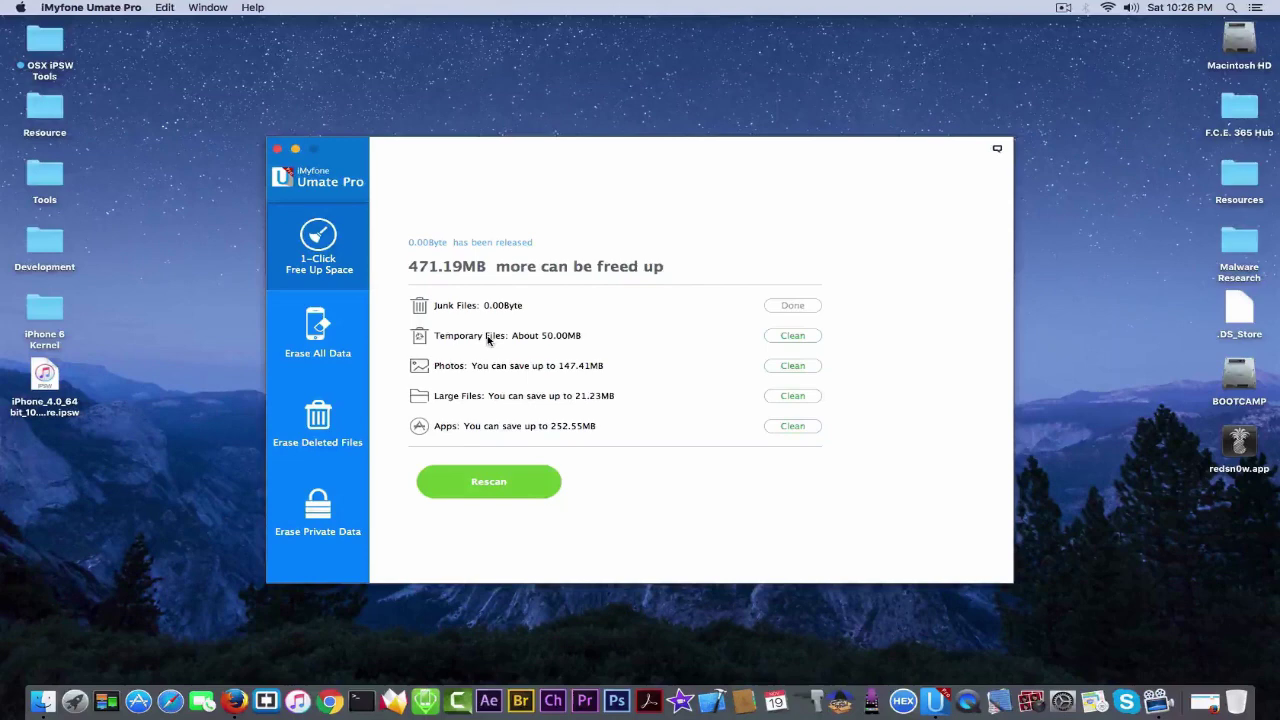
{"action": "left_click", "coordinate": [334, 410]}
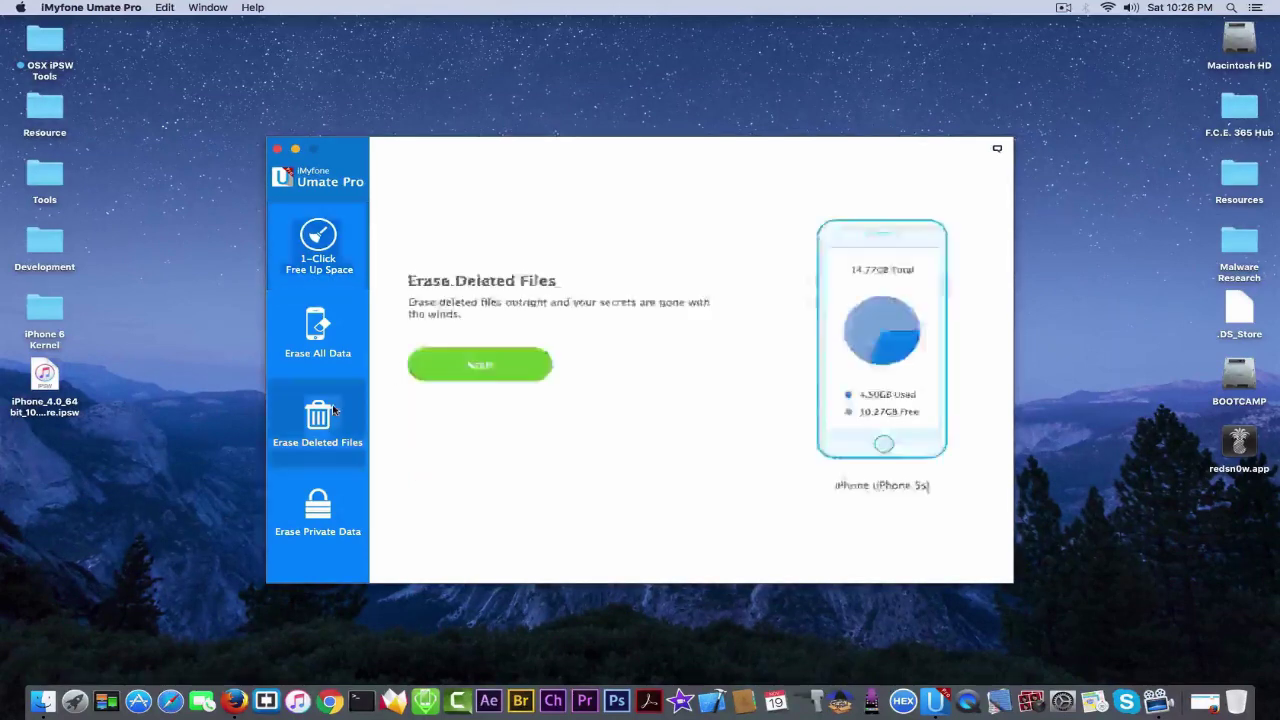
Step: Scan for deleted files, finding 100 records, then move to Erase All Data without erasing them
{"action": "left_click", "coordinate": [456, 363]}
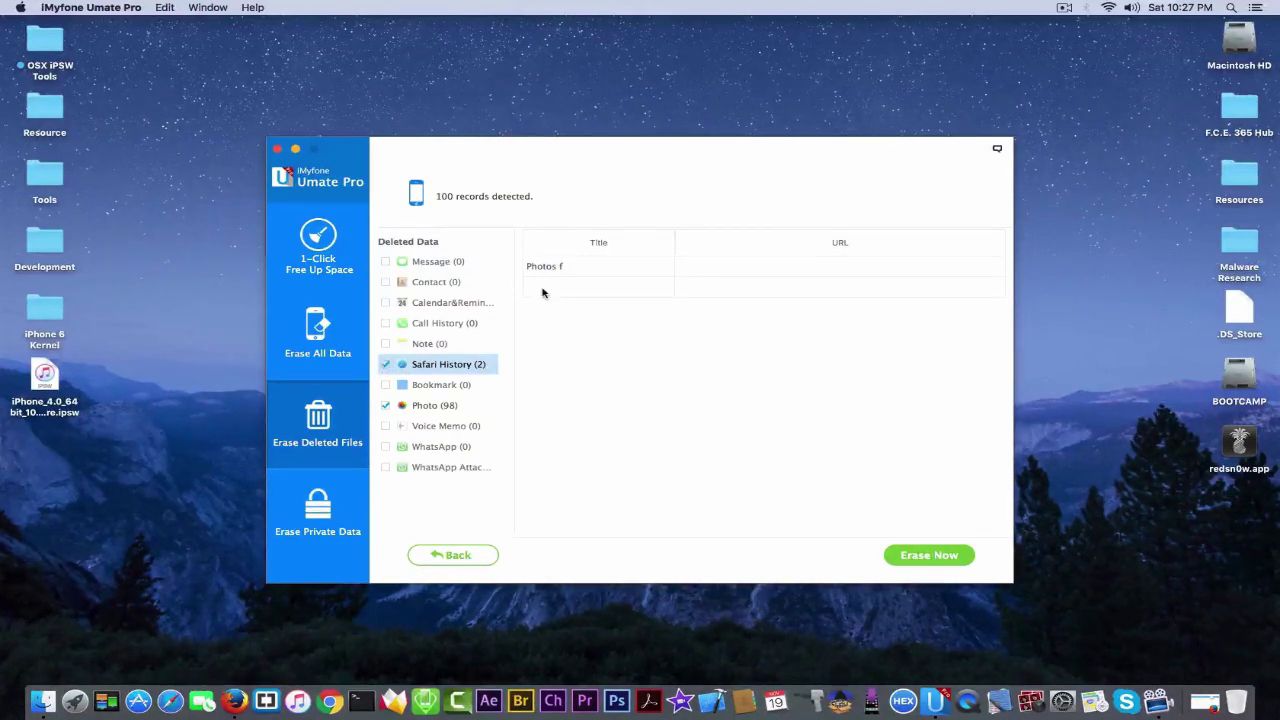
{"action": "left_click", "coordinate": [338, 326]}
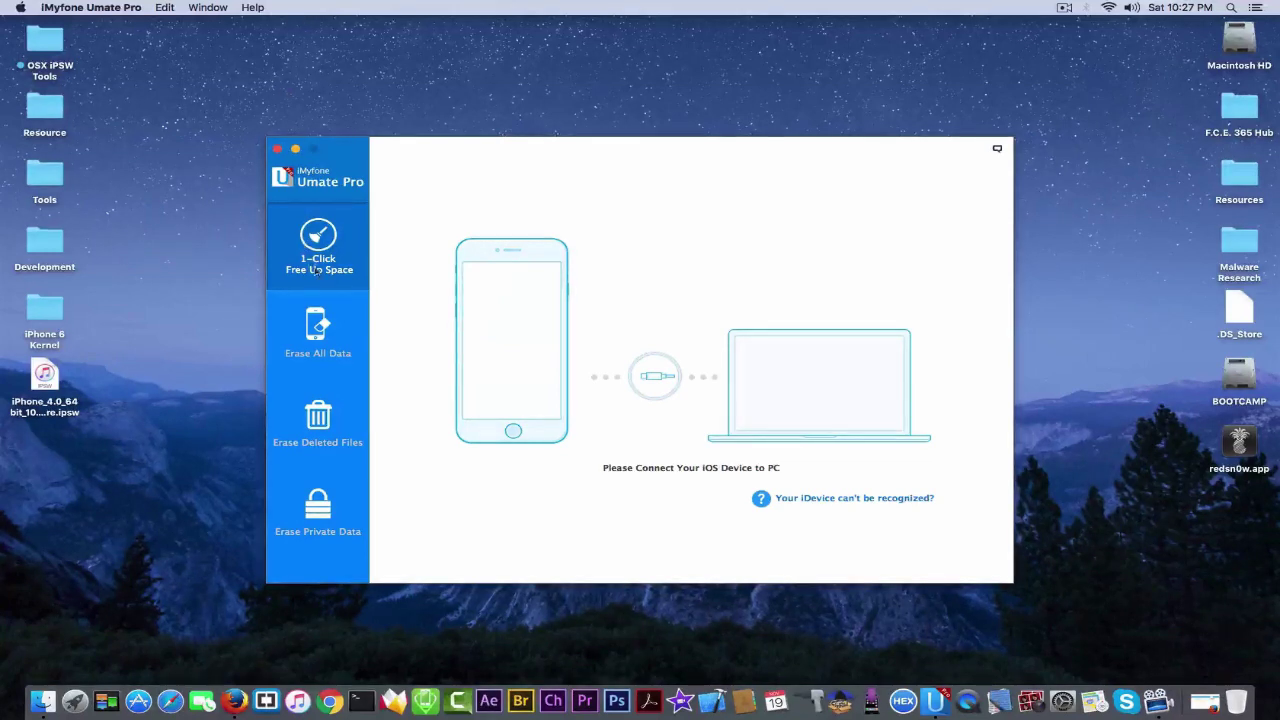
Step: On Erase All Data, open Help > Set Security Level and choose Low Level (1 Time)
{"action": "left_click", "coordinate": [318, 330]}
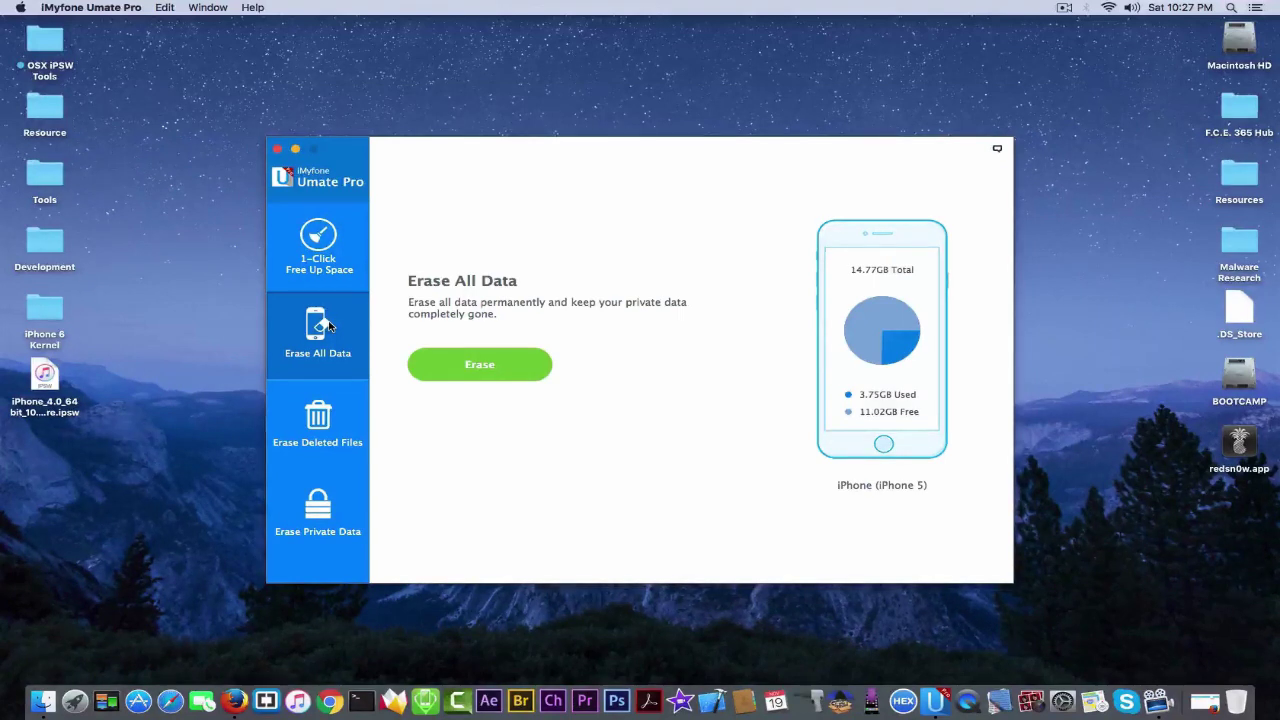
{"action": "left_click", "coordinate": [253, 8]}
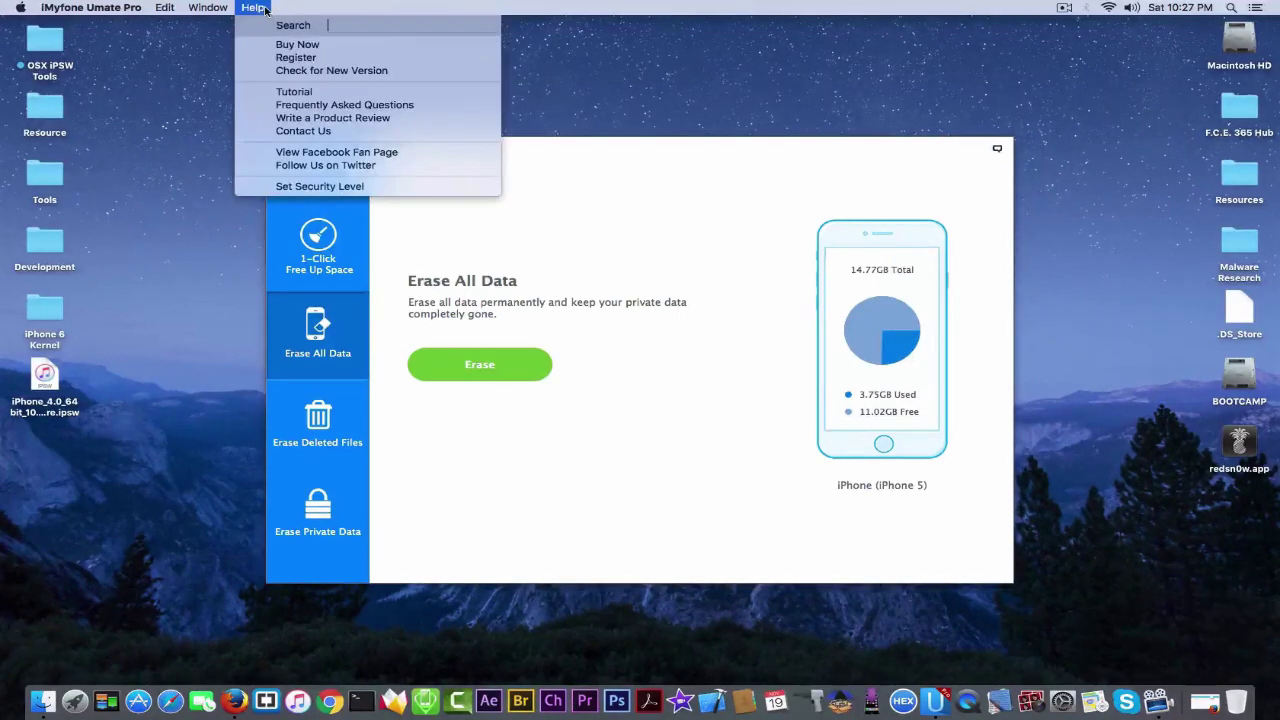
{"action": "left_click", "coordinate": [314, 187]}
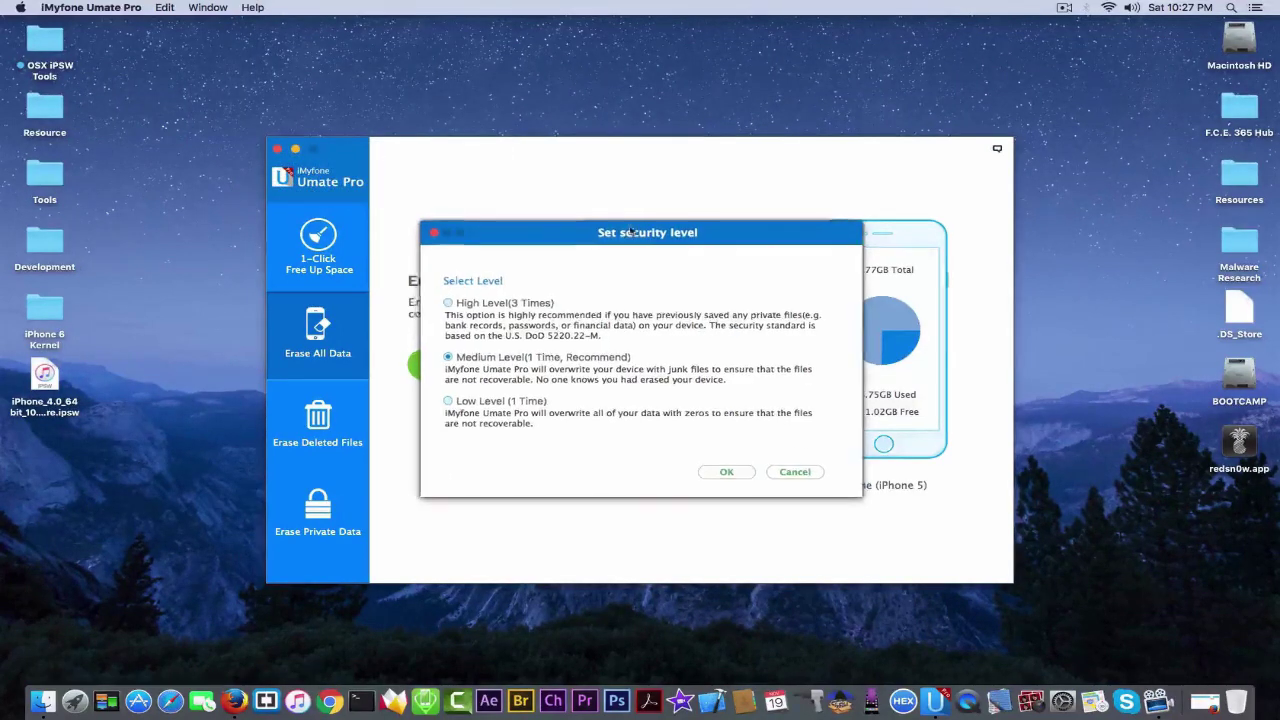
{"action": "mouse_move", "coordinate": [631, 232]}
{"action": "left_mouse_down"}
{"action": "mouse_move", "coordinate": [874, 197]}
{"action": "mouse_move", "coordinate": [856, 198]}
{"action": "left_mouse_up"}
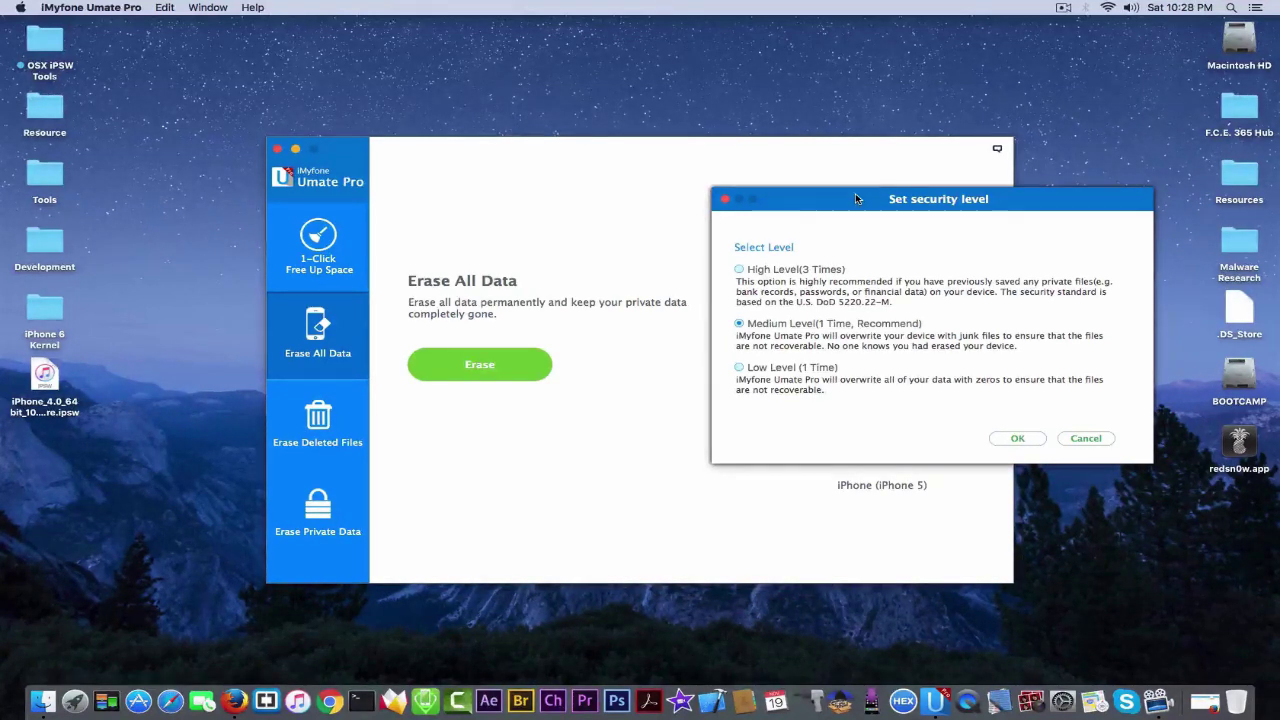
{"action": "left_click", "coordinate": [779, 369]}
Step: Try Medium Level, then settle on High Level (3 Times) for erasing
{"action": "left_click", "coordinate": [794, 324]}
{"action": "left_click", "coordinate": [797, 269]}
Step: Keep the High security level and attempt Erase All Data, which requires a confirmation word
{"action": "left_click", "coordinate": [1015, 442]}
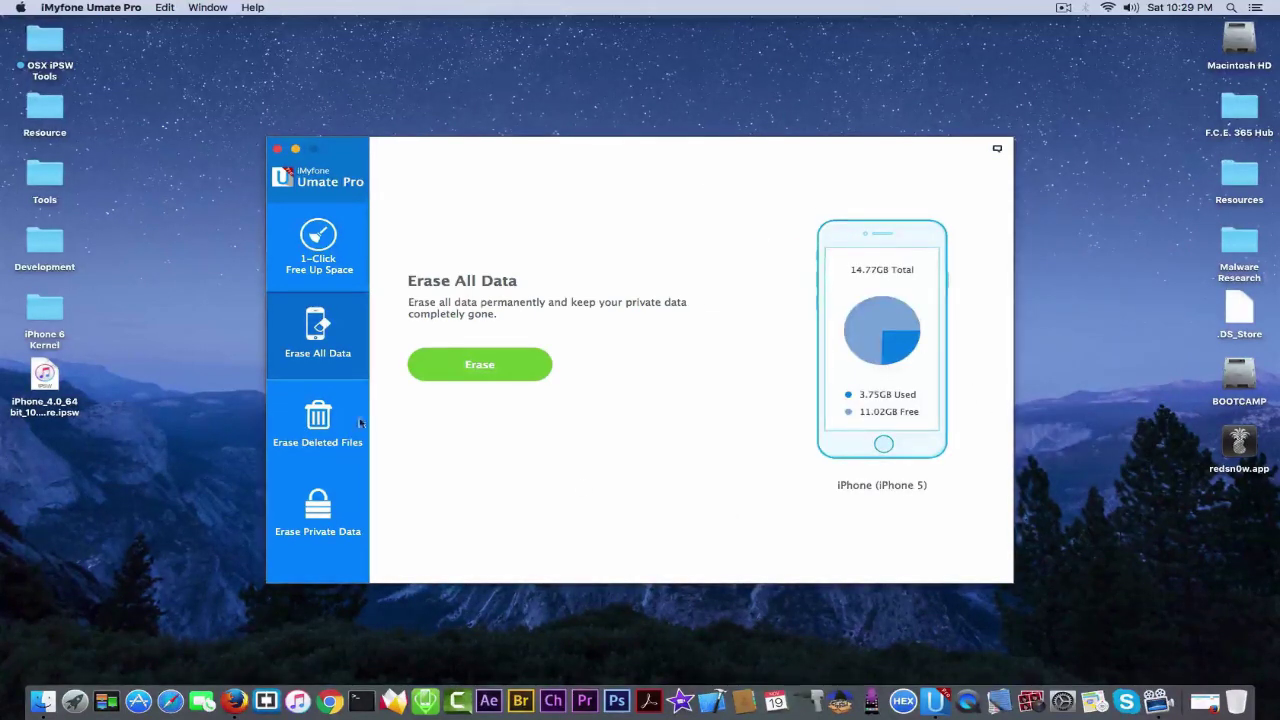
{"action": "left_click", "coordinate": [466, 379]}
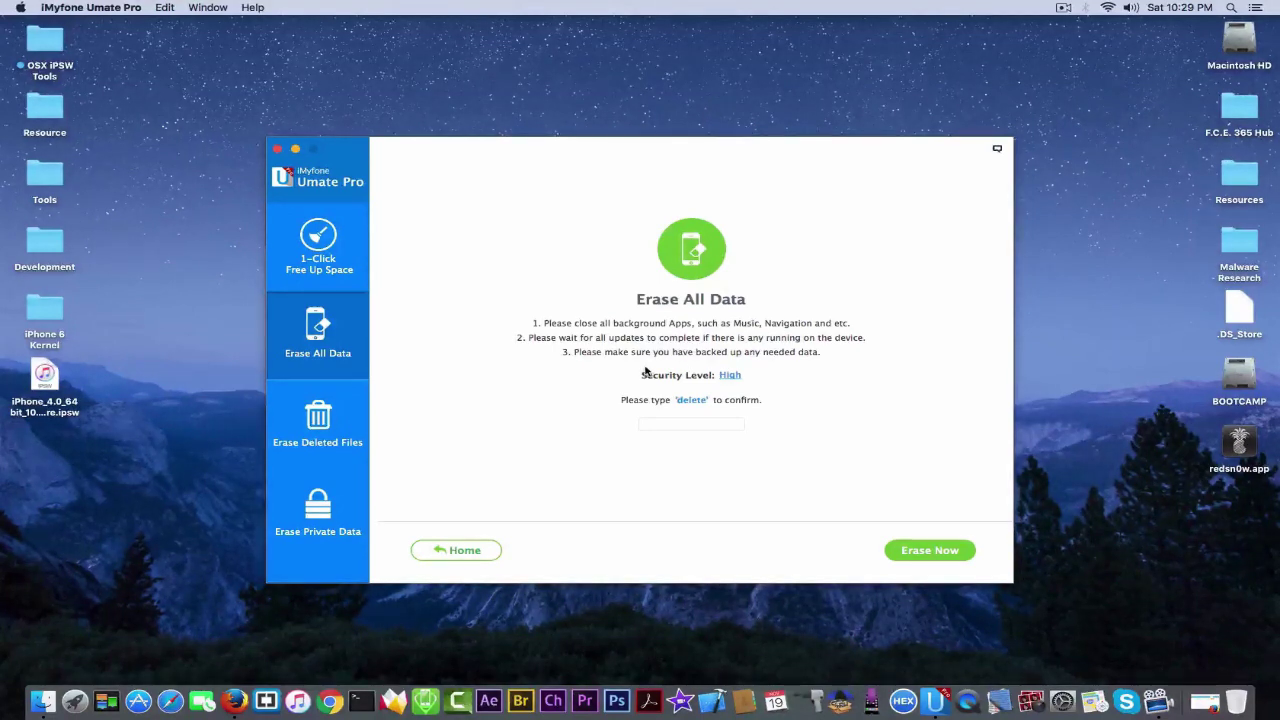
{"action": "left_click", "coordinate": [731, 376]}
{"action": "left_click", "coordinate": [792, 472]}
{"action": "left_click", "coordinate": [950, 555]}
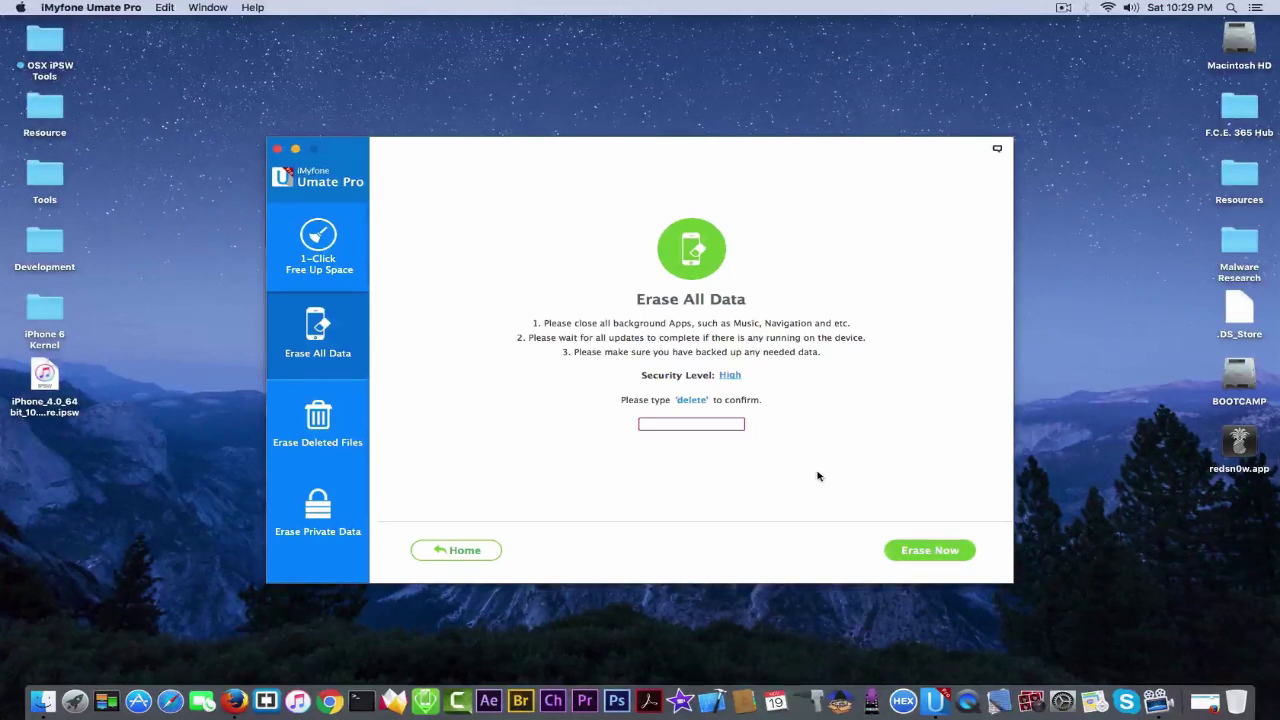
Step: Enter 'delete' in the confirmation field and reposition the Umate Pro window
{"action": "left_click", "coordinate": [702, 426]}
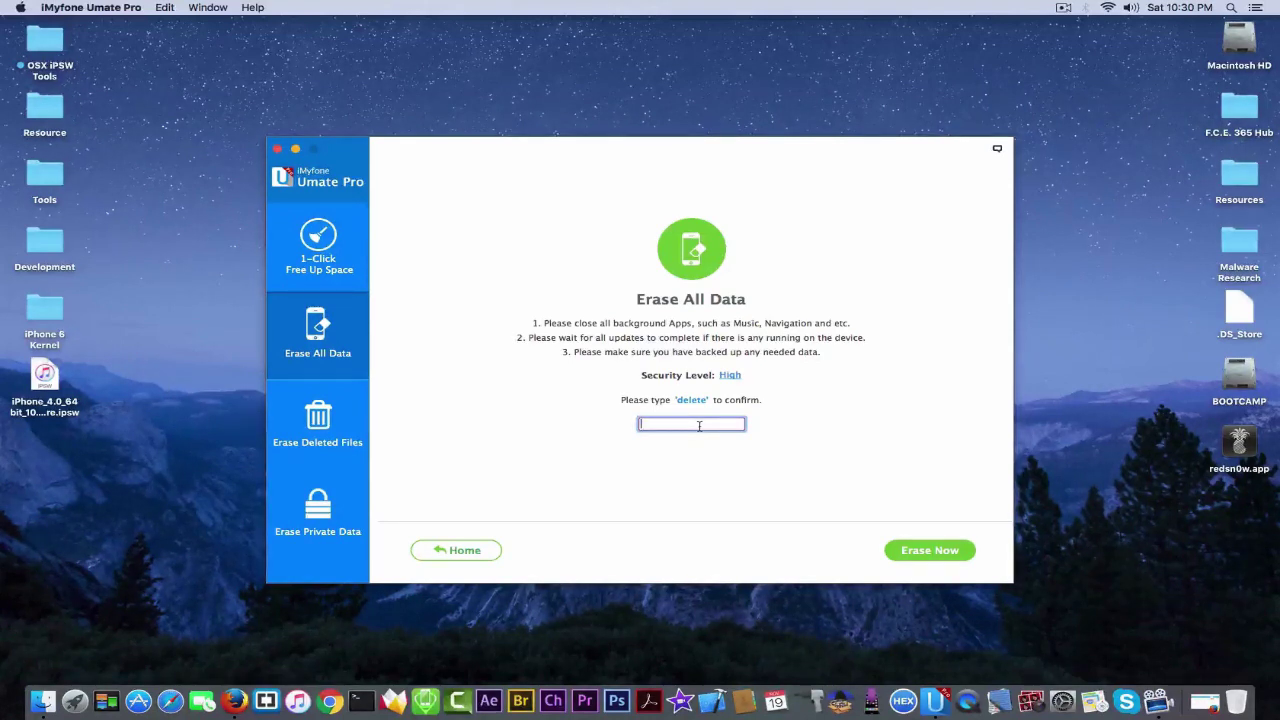
{"action": "type", "text": "delete"}
{"action": "mouse_move", "coordinate": [569, 153]}
{"action": "left_mouse_down"}
{"action": "mouse_move", "coordinate": [758, 325]}
{"action": "mouse_move", "coordinate": [637, 206]}
{"action": "mouse_move", "coordinate": [596, 98]}
{"action": "left_mouse_up"}
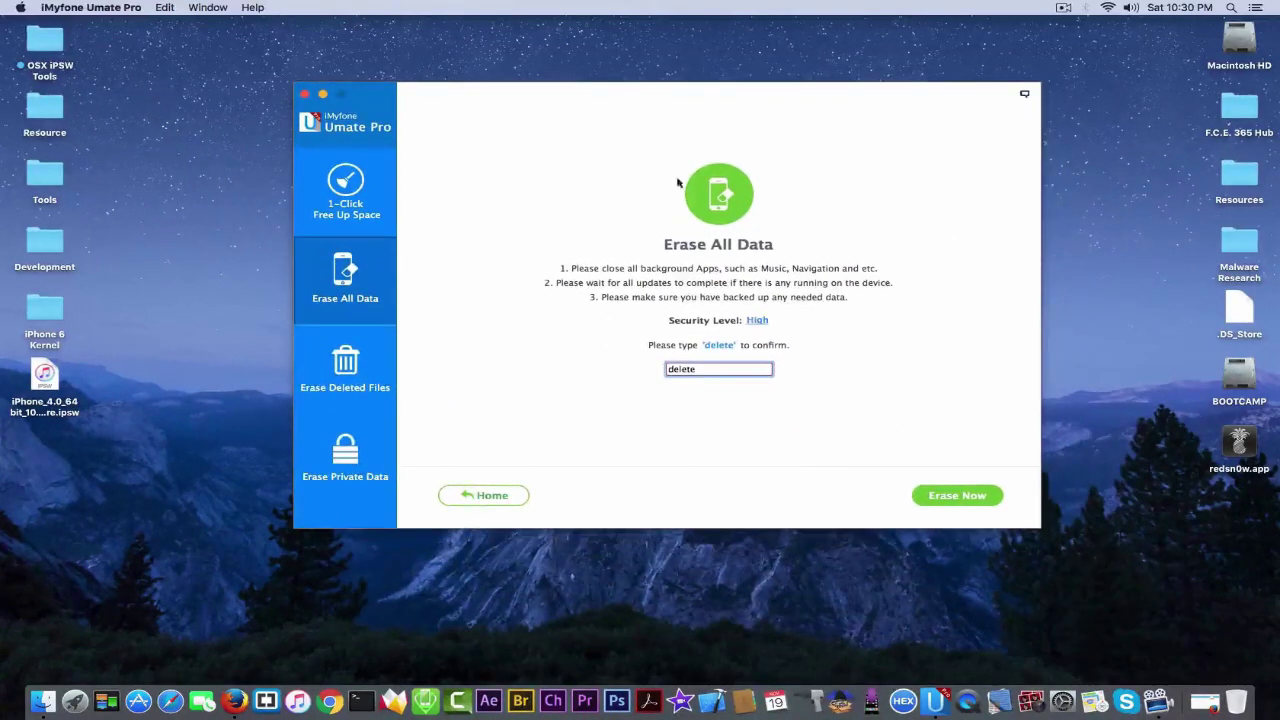
Step: Start erasing all data from the iPhone, with an estimated 60 minutes
{"action": "left_click", "coordinate": [970, 496]}
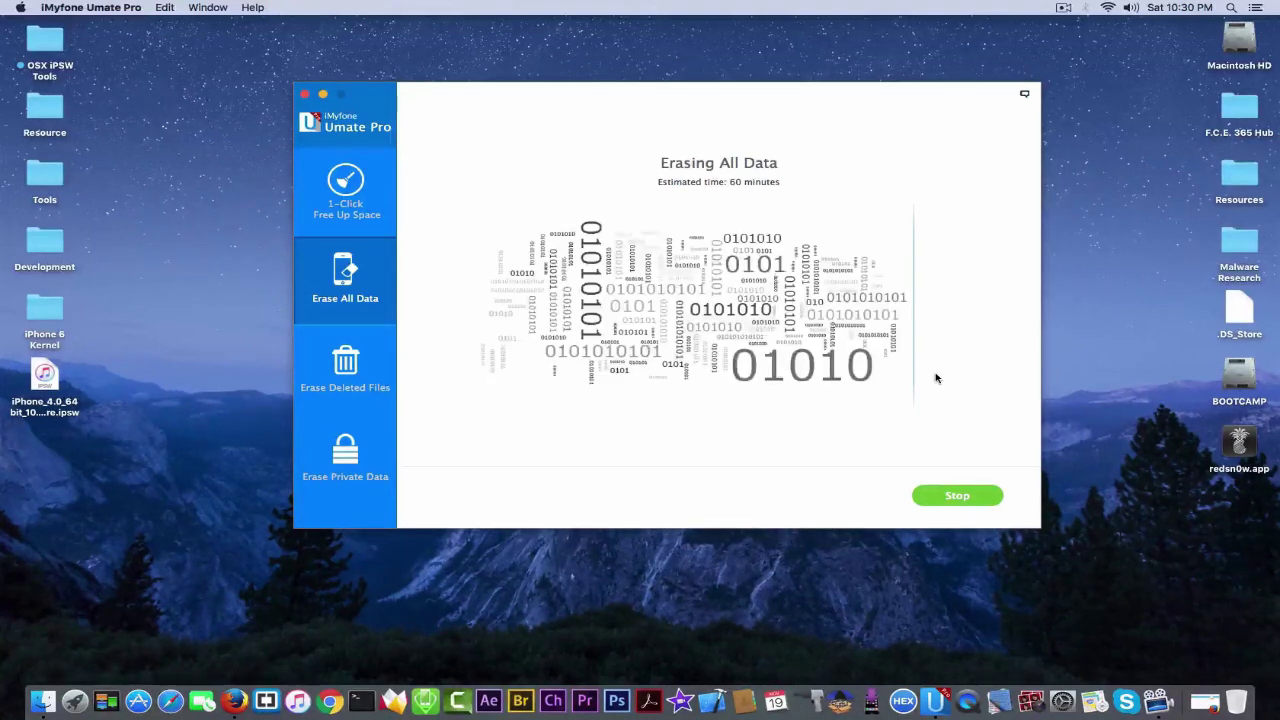
{"action": "left_click", "coordinate": [958, 497]}
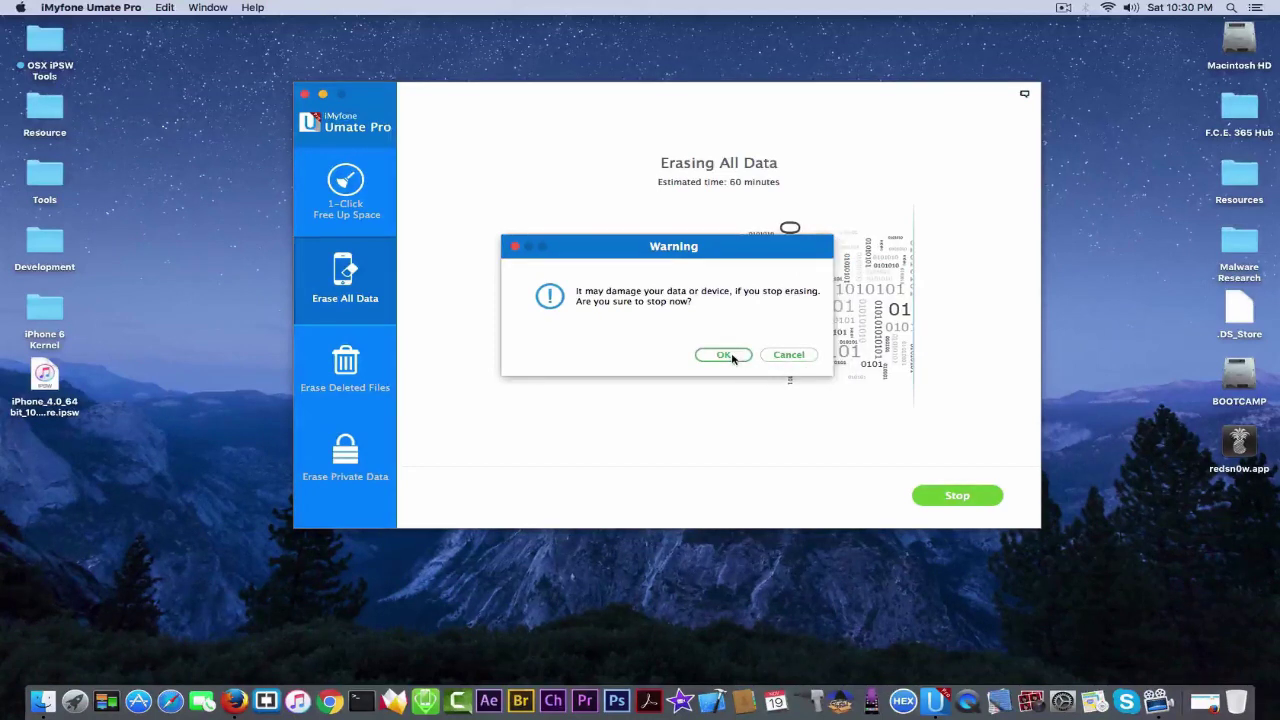
{"action": "left_click", "coordinate": [724, 355]}
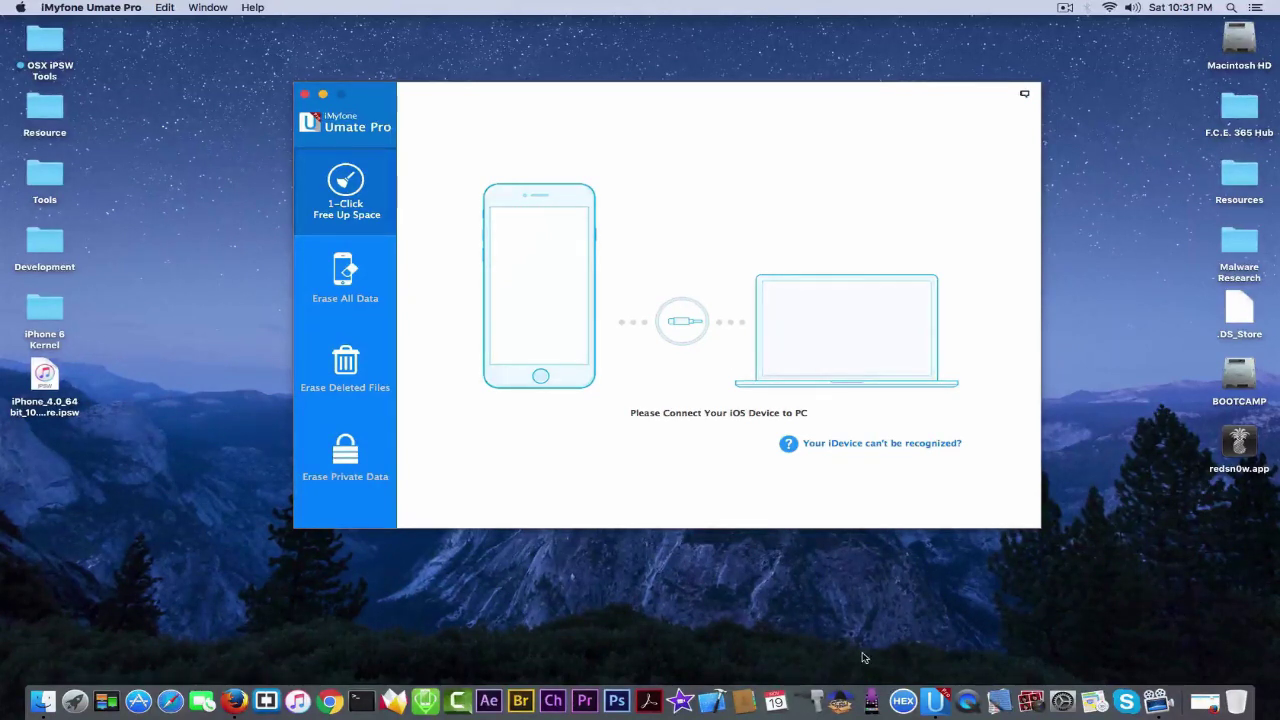
Step: Bring Firefox forward and view the Umate for Mac Overview page, priced at $19.95
{"action": "left_click", "coordinate": [234, 700]}
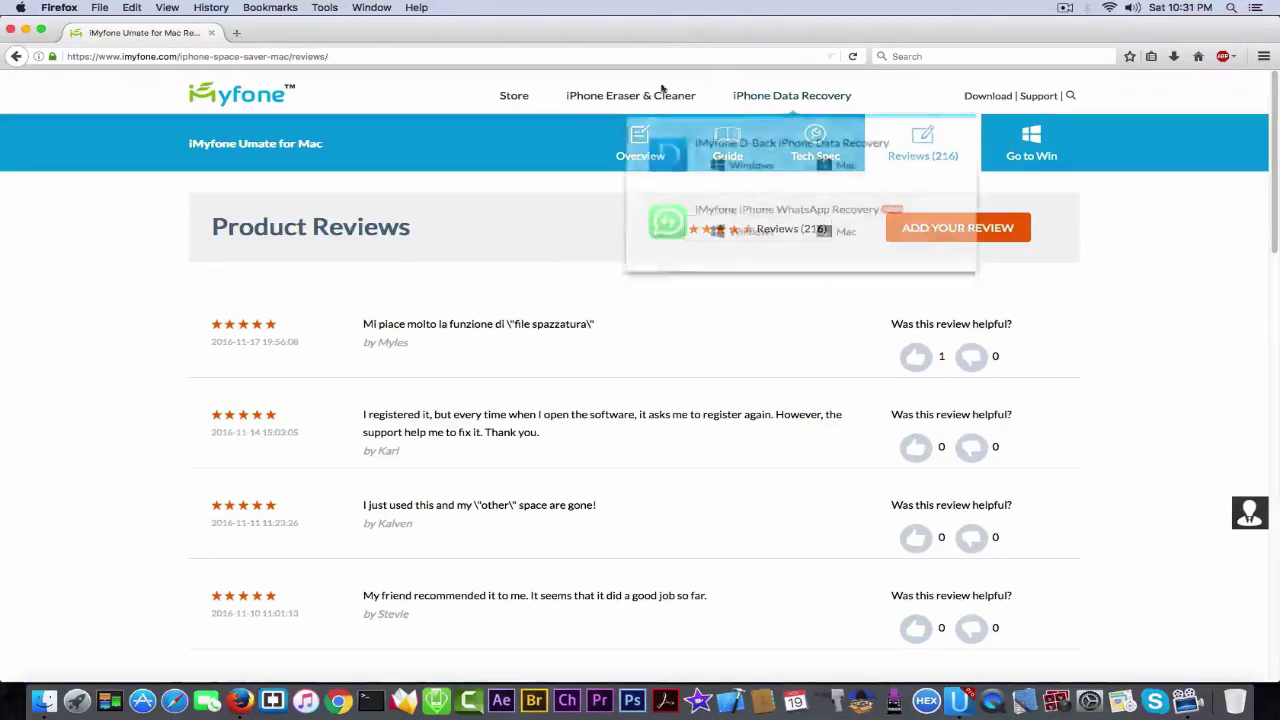
{"action": "left_click", "coordinate": [651, 137]}
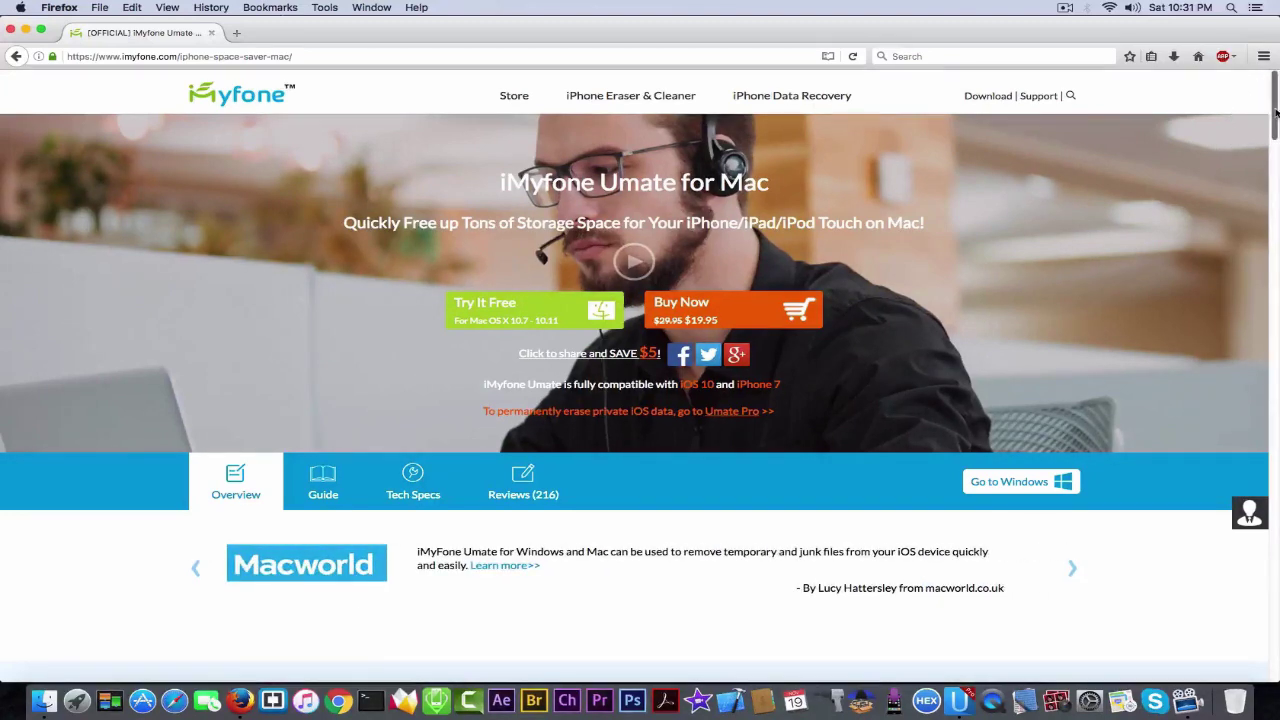
{"action": "left_click_drag", "start_coordinate": [1276, 114], "coordinate": [1276, 147]}
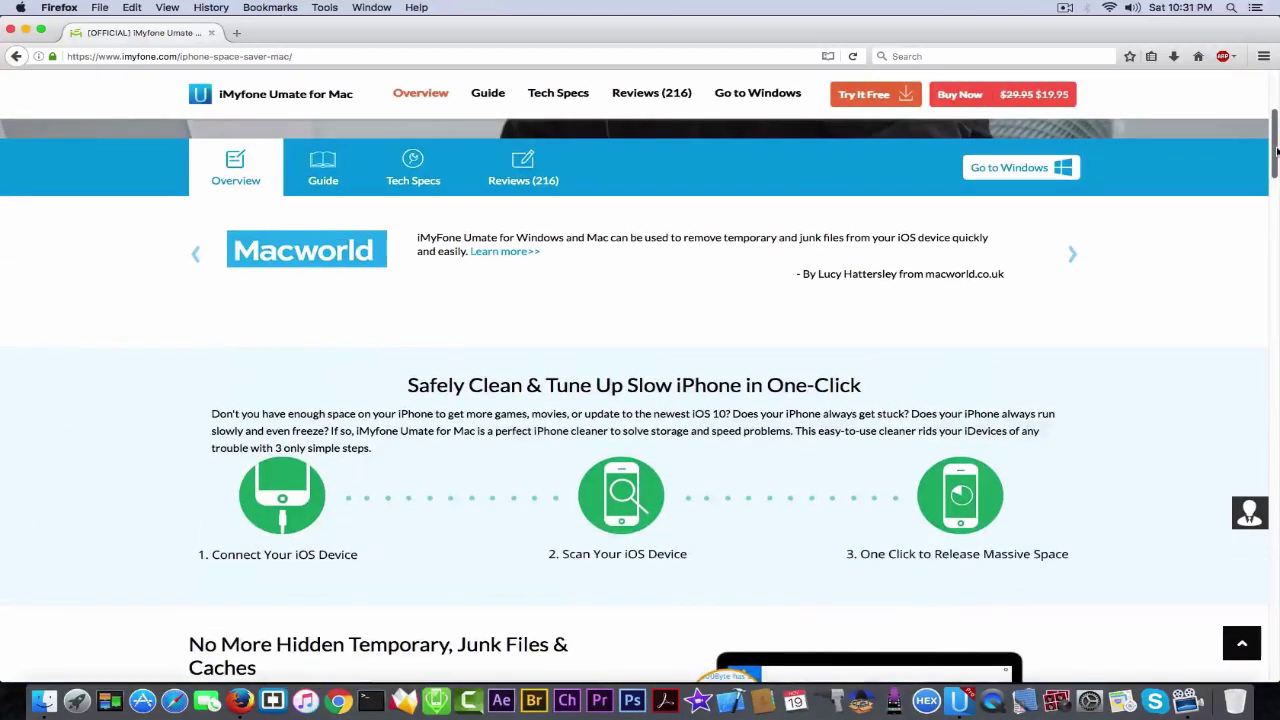
{"action": "left_click", "coordinate": [1072, 262]}
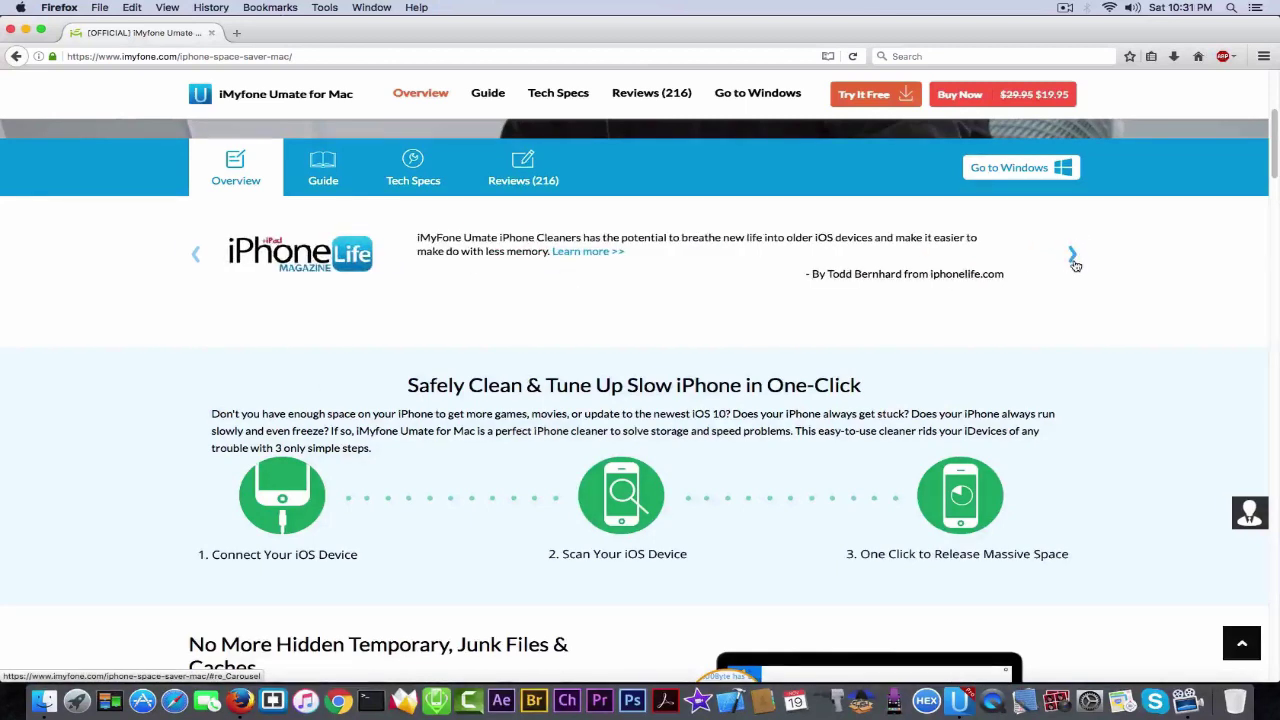
{"action": "left_click", "coordinate": [1072, 262]}
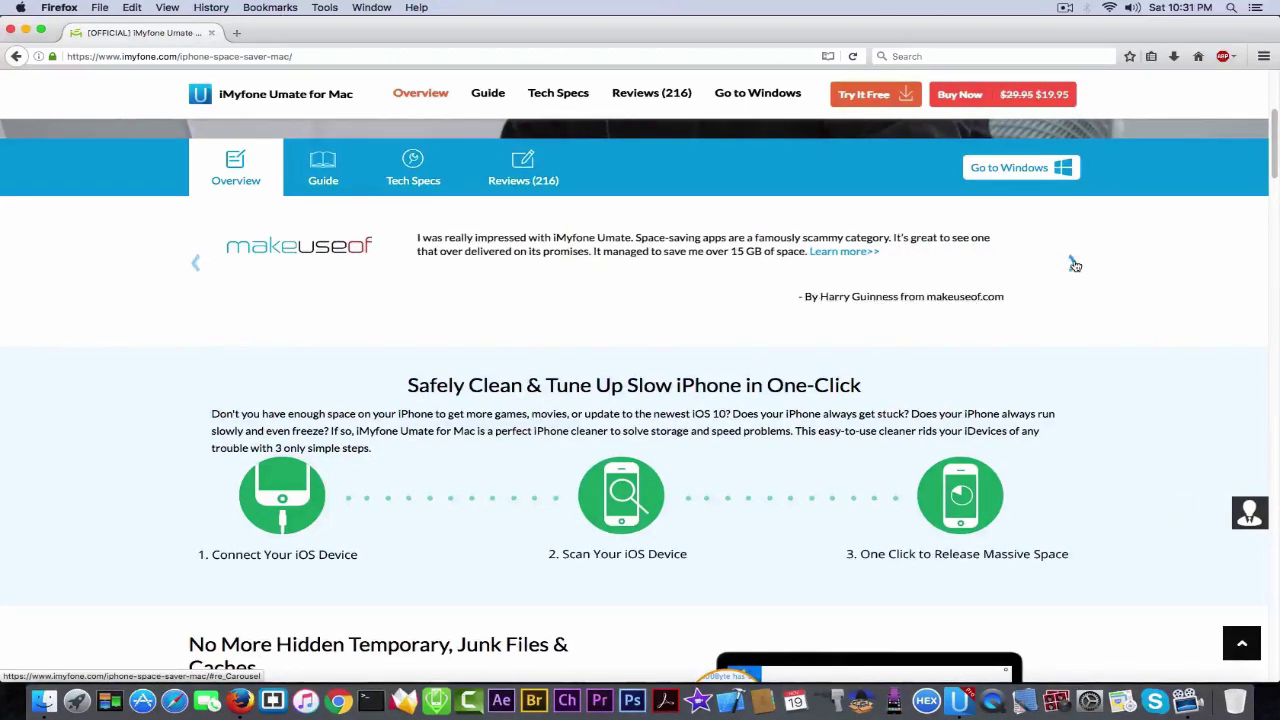
{"action": "left_click", "coordinate": [1072, 262]}
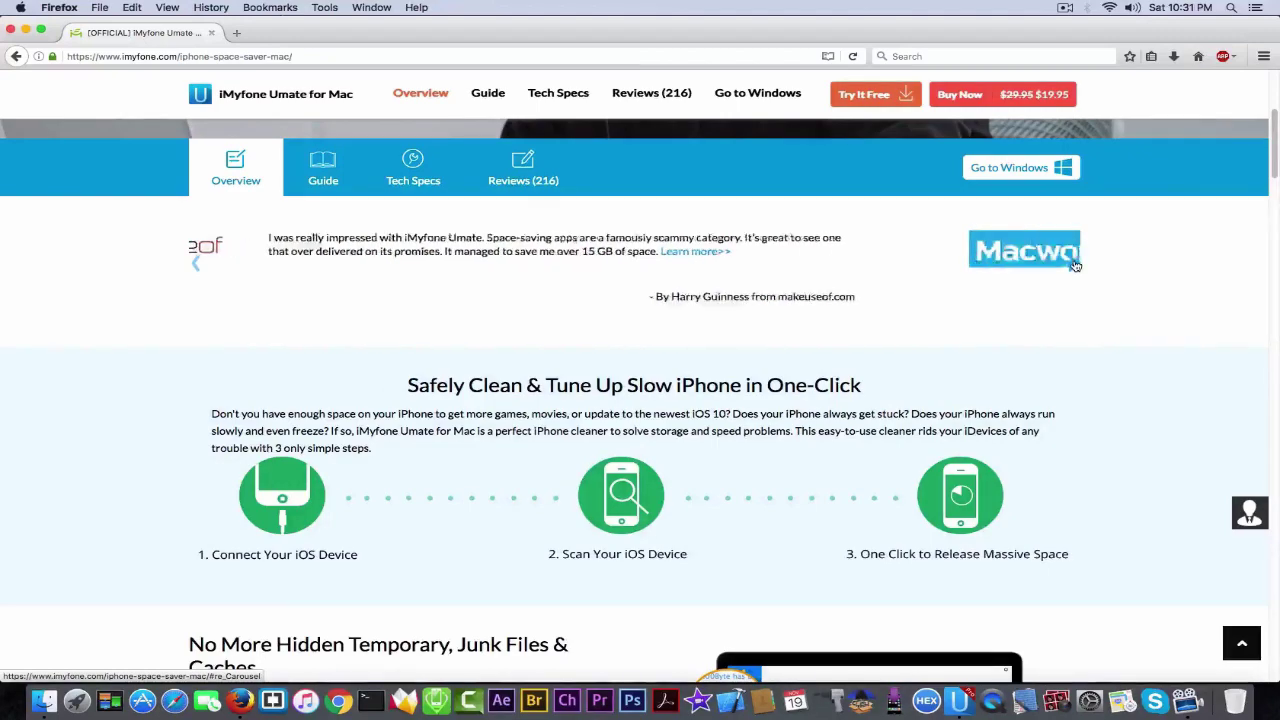
{"action": "left_click", "coordinate": [1072, 262]}
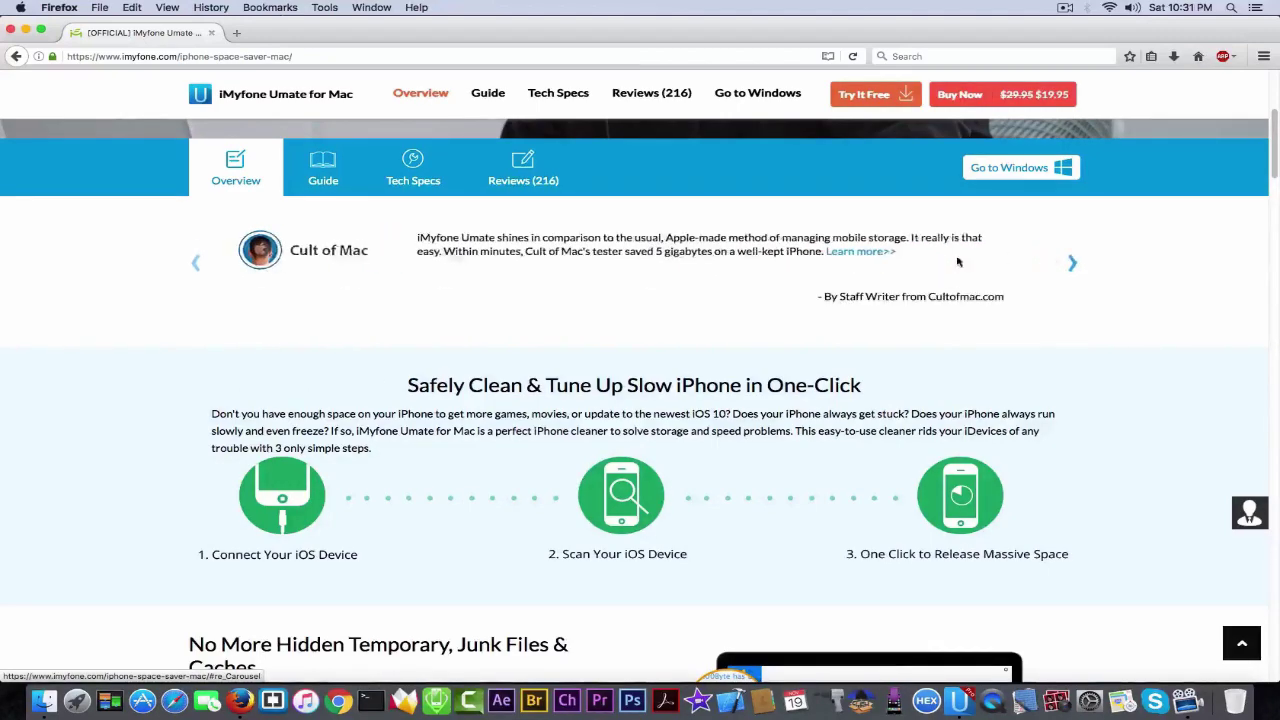
{"action": "left_click_drag", "start_coordinate": [1276, 178], "coordinate": [1276, 140]}
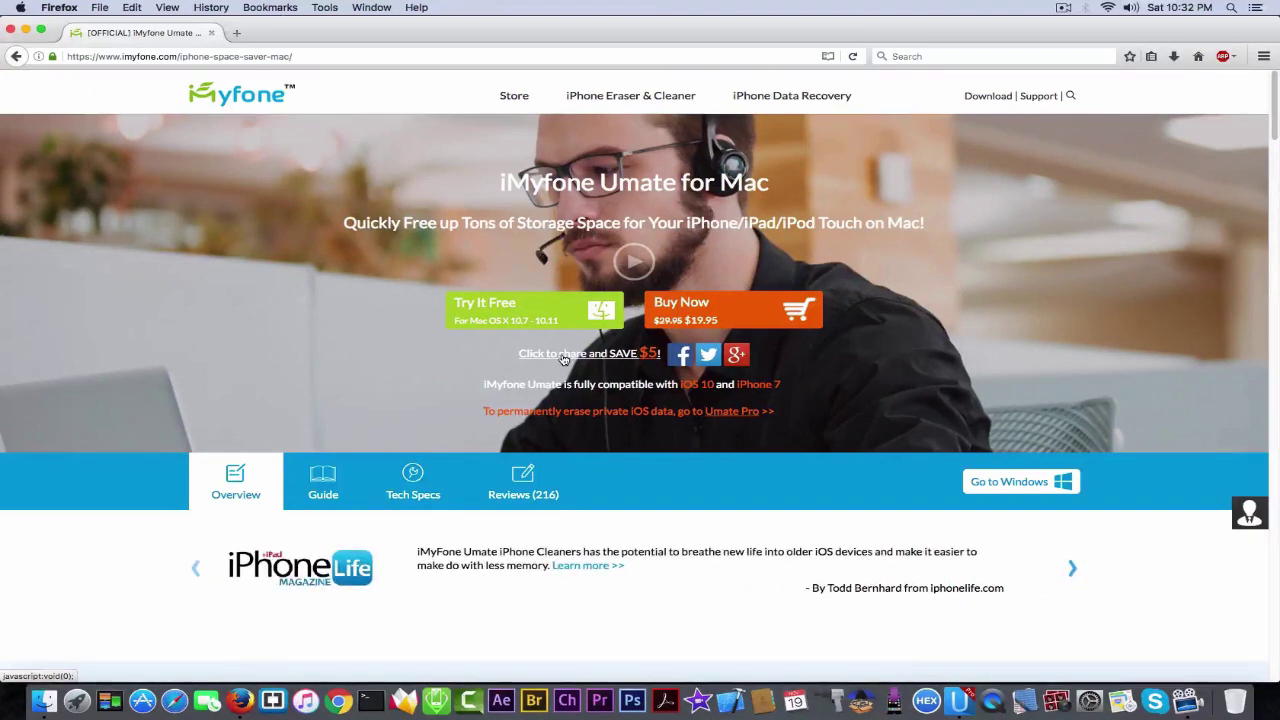
Step: Open the Umate for Mac Tech Specs and scroll through supported devices and recommended products
{"action": "left_click", "coordinate": [414, 487]}
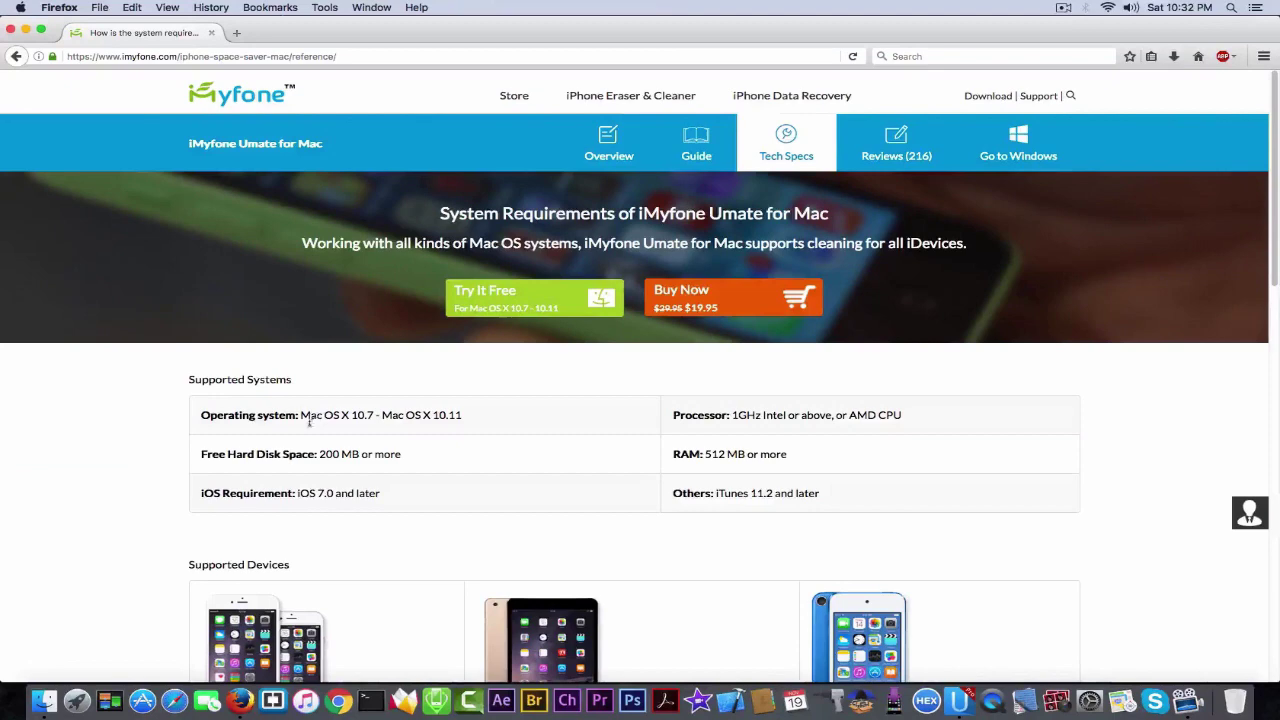
{"action": "scroll", "coordinate": [301, 414], "scroll_direction": "down", "scroll_amount": 7}
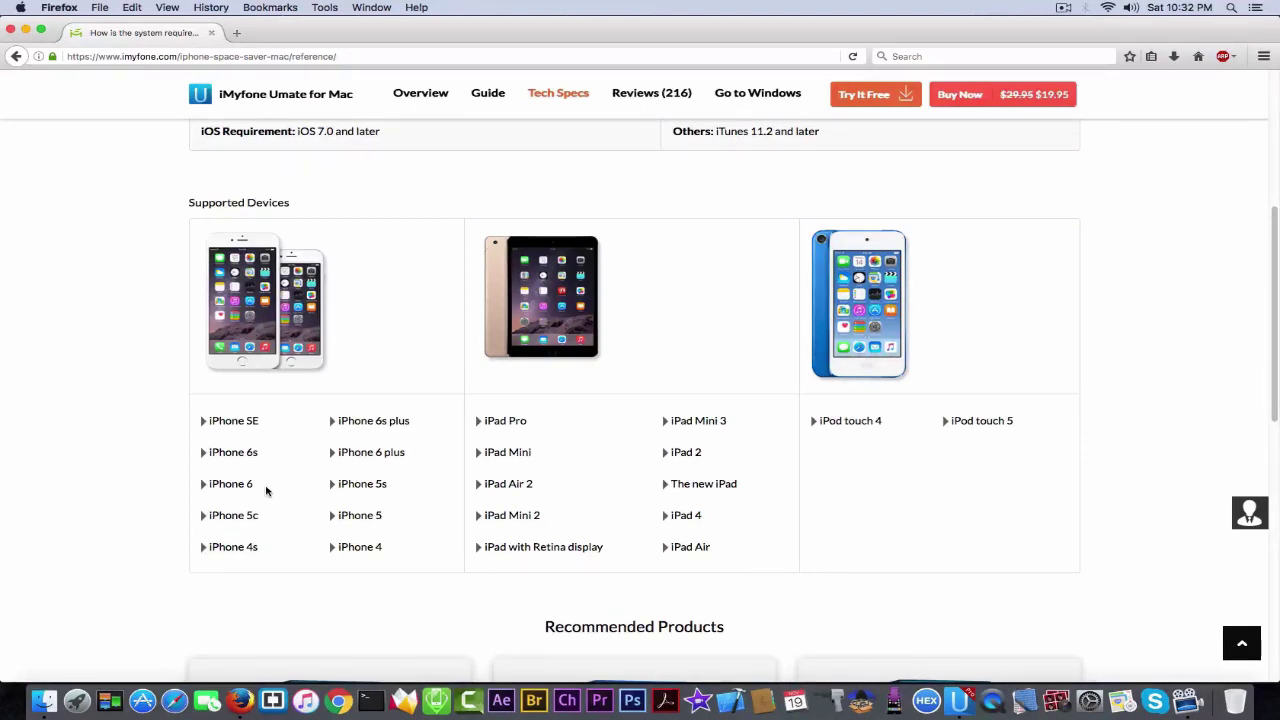
{"action": "scroll", "coordinate": [266, 486], "scroll_direction": "down", "scroll_amount": 1}
{"action": "scroll", "coordinate": [640, 400], "scroll_direction": "down", "scroll_amount": 10}
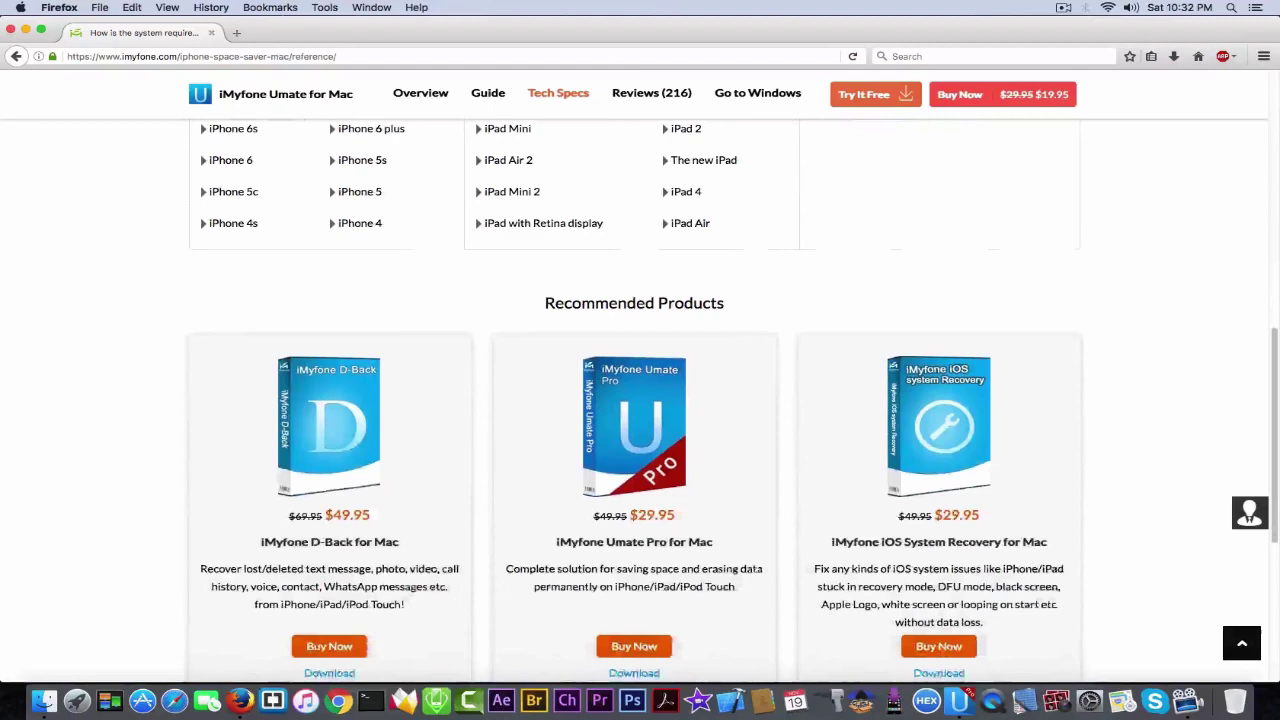
{"action": "scroll", "coordinate": [640, 400], "scroll_direction": "up", "scroll_amount": 1}
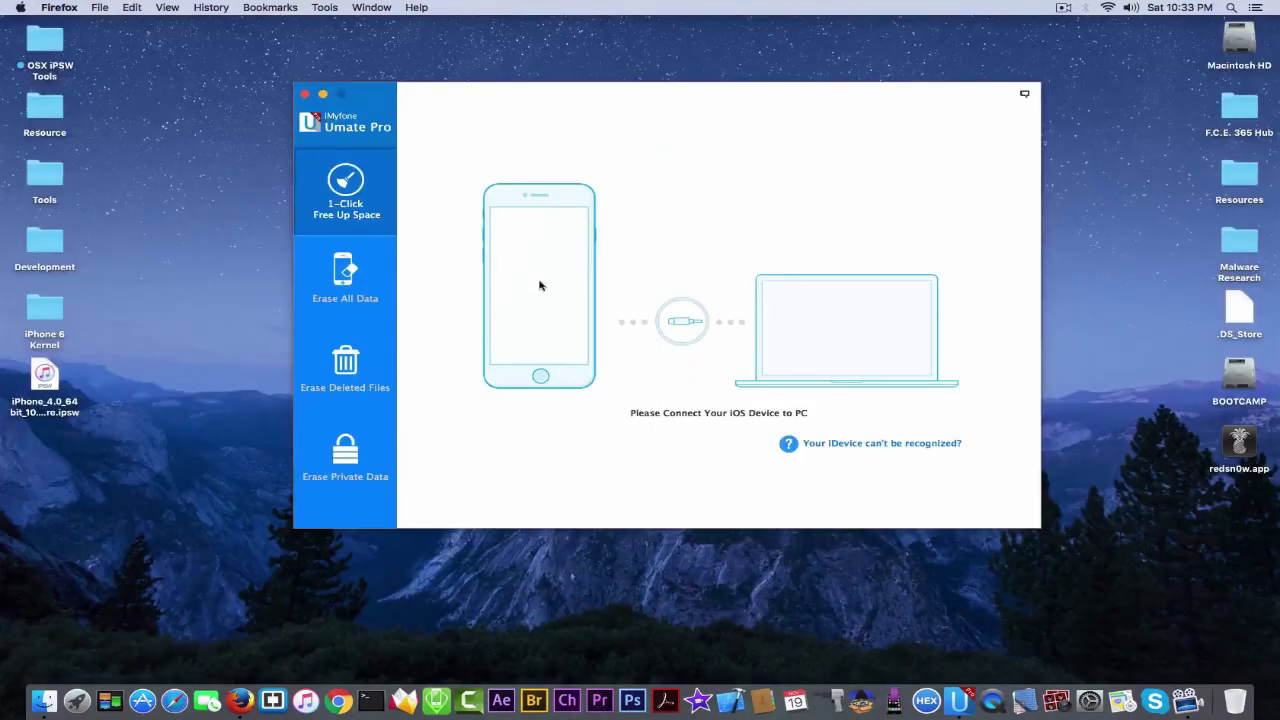
Step: Activate Umate Pro and quick-scan the iPhone 6, finding 3.11GB that can be freed
{"action": "left_click", "coordinate": [636, 227]}
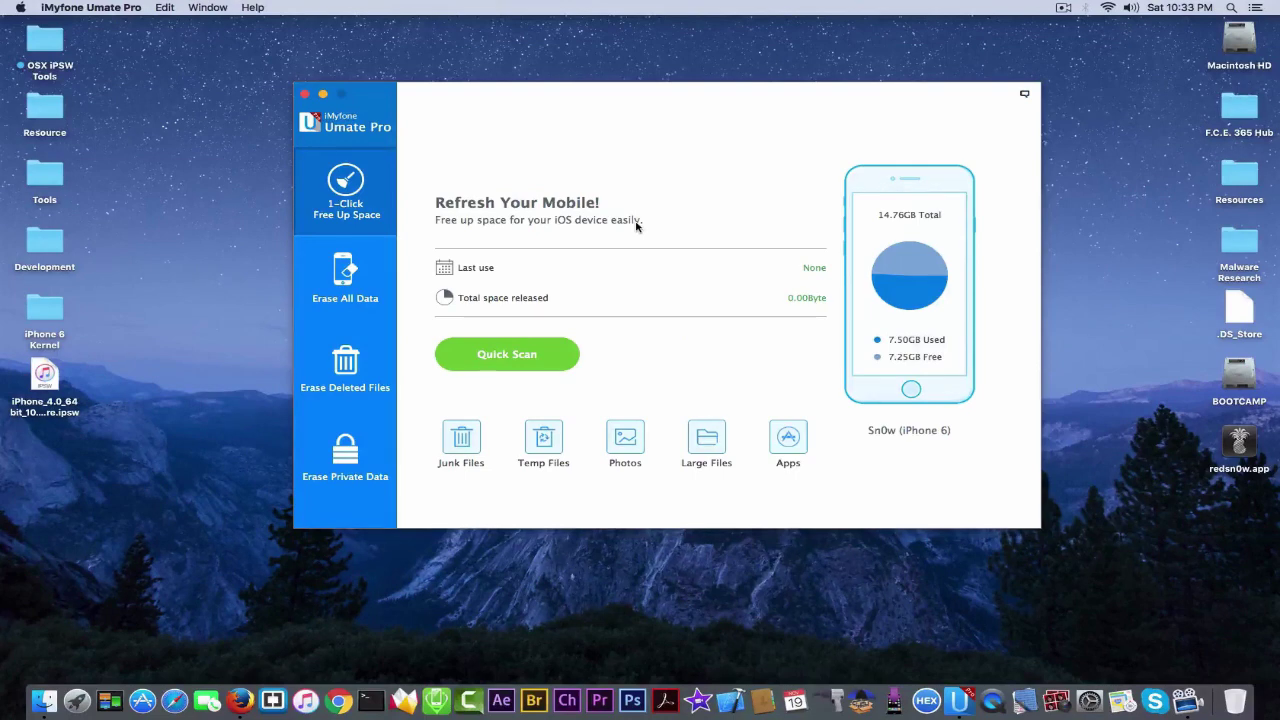
{"action": "left_click", "coordinate": [545, 360]}
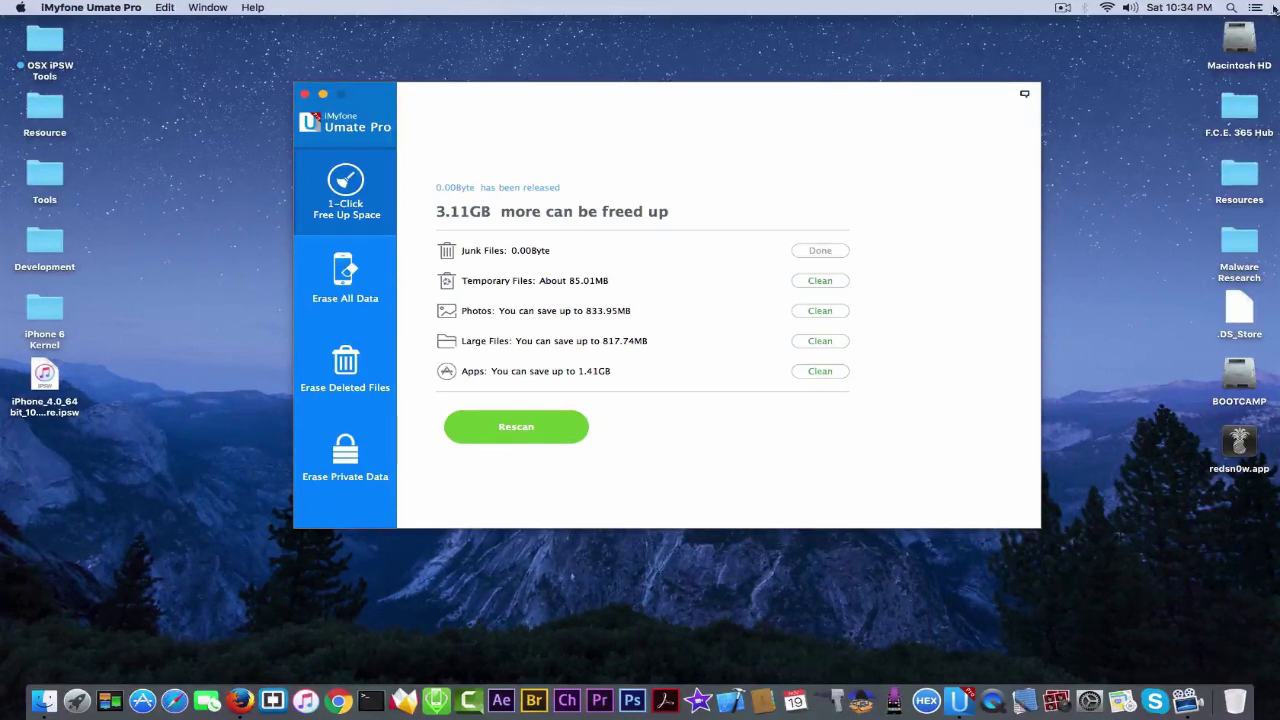
Step: Glance at the Apps space breakdown, then open the Large Files list instead
{"action": "left_click", "coordinate": [821, 372]}
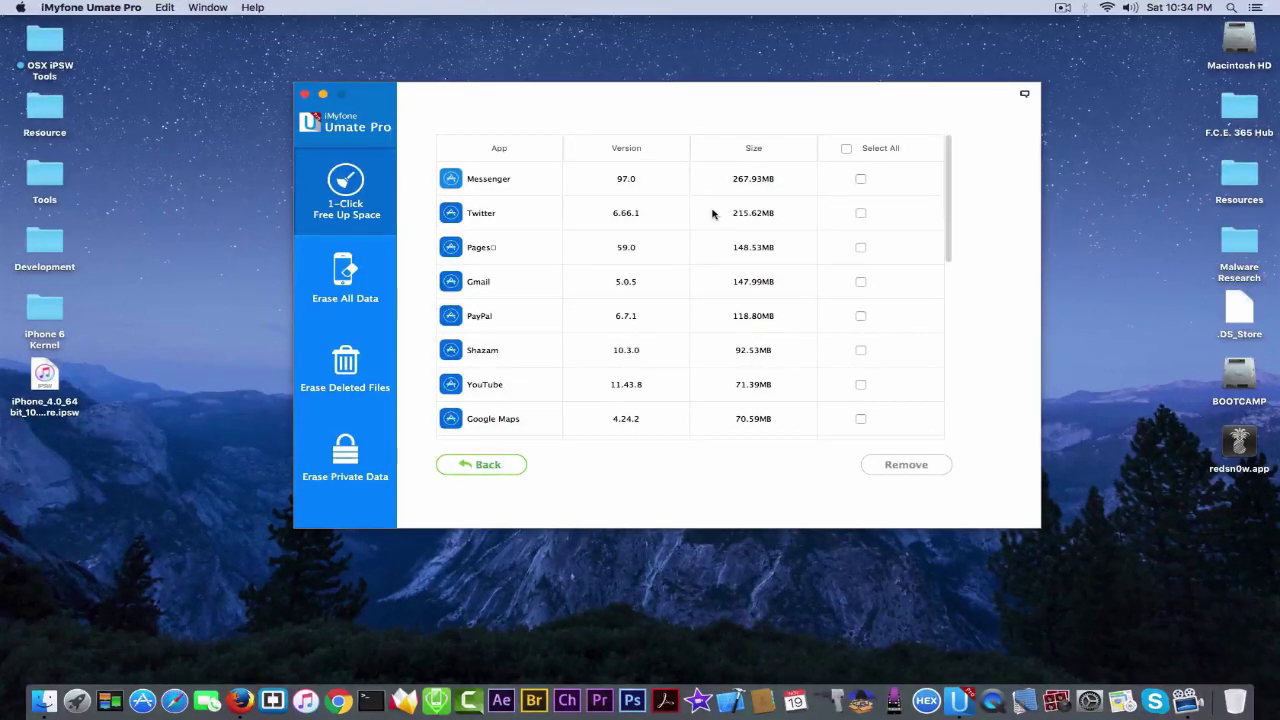
{"action": "left_click", "coordinate": [468, 464]}
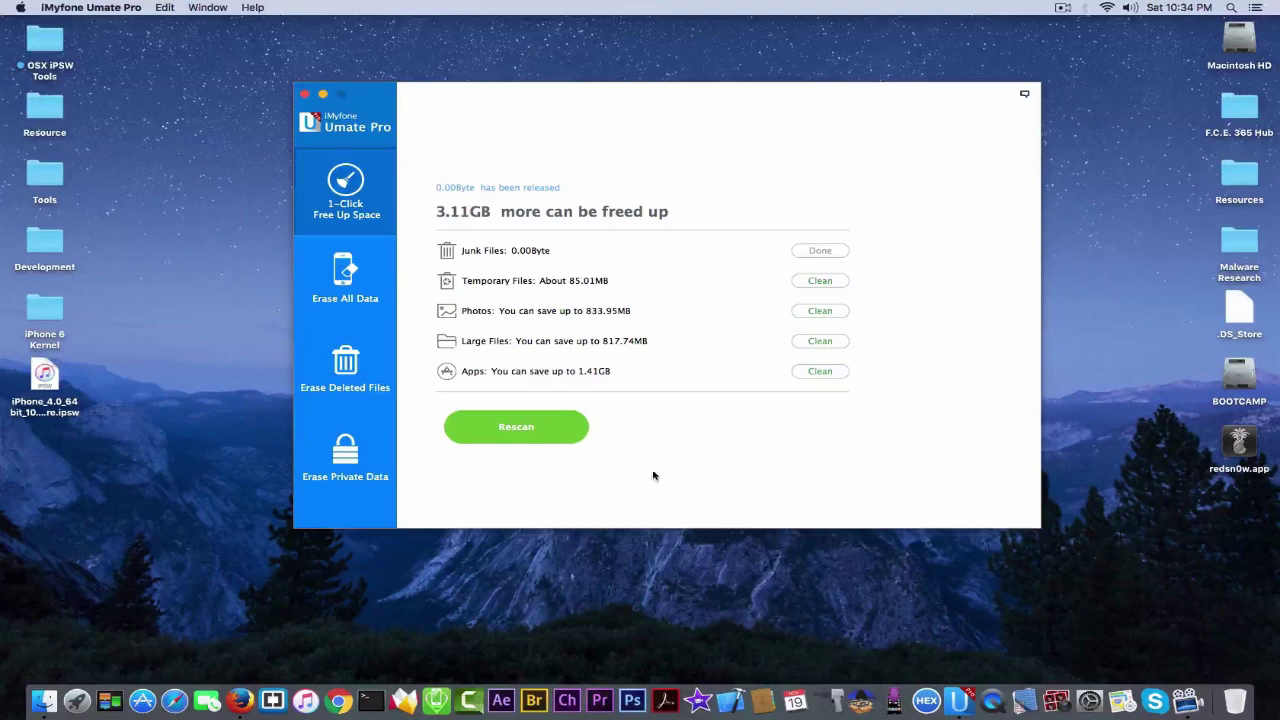
{"action": "left_click", "coordinate": [820, 341]}
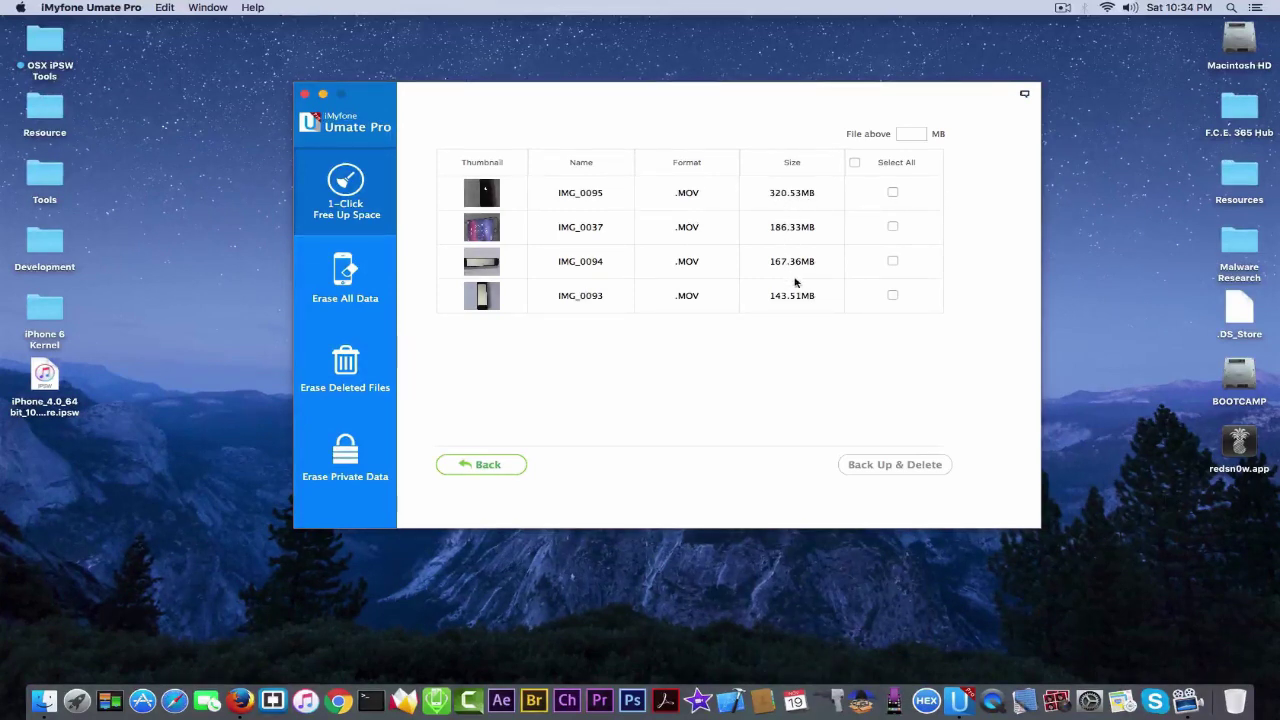
Step: Tick the four .MOV videos IMG_0095, IMG_0094, IMG_0093 and IMG_0037 for cleanup
{"action": "left_click", "coordinate": [893, 193]}
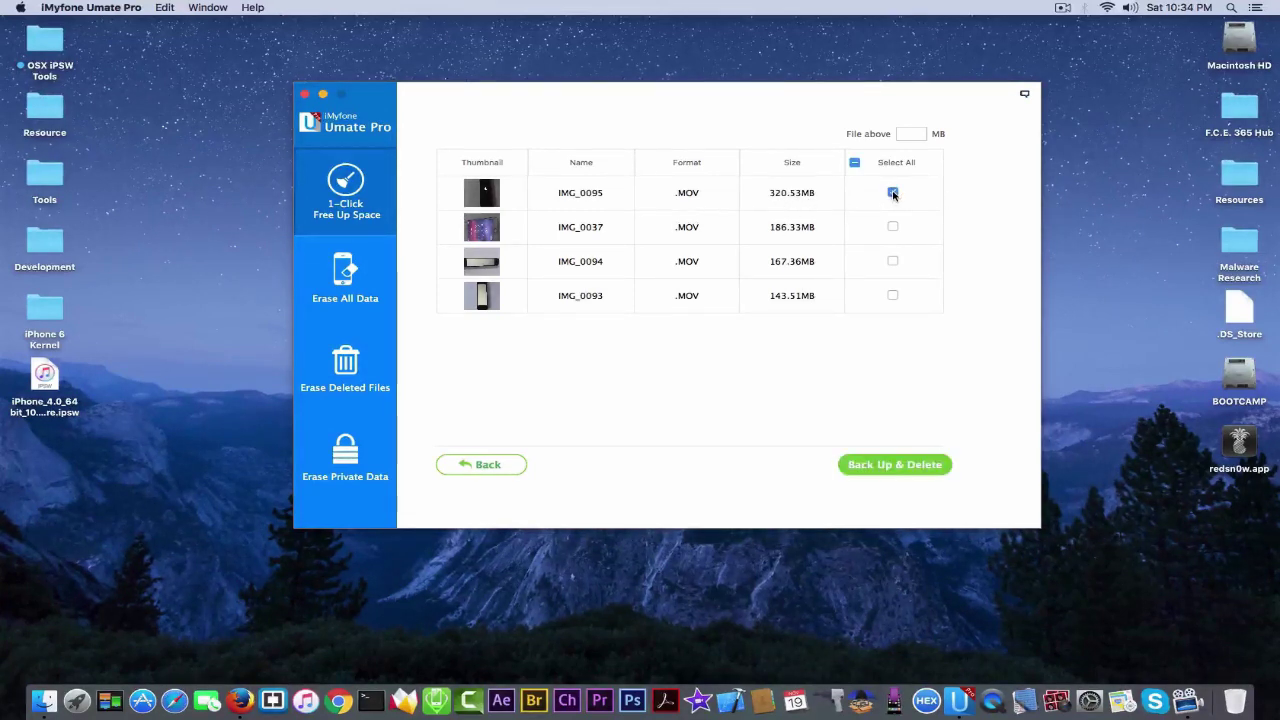
{"action": "left_click", "coordinate": [893, 261]}
{"action": "left_click", "coordinate": [893, 295]}
{"action": "left_click", "coordinate": [893, 226]}
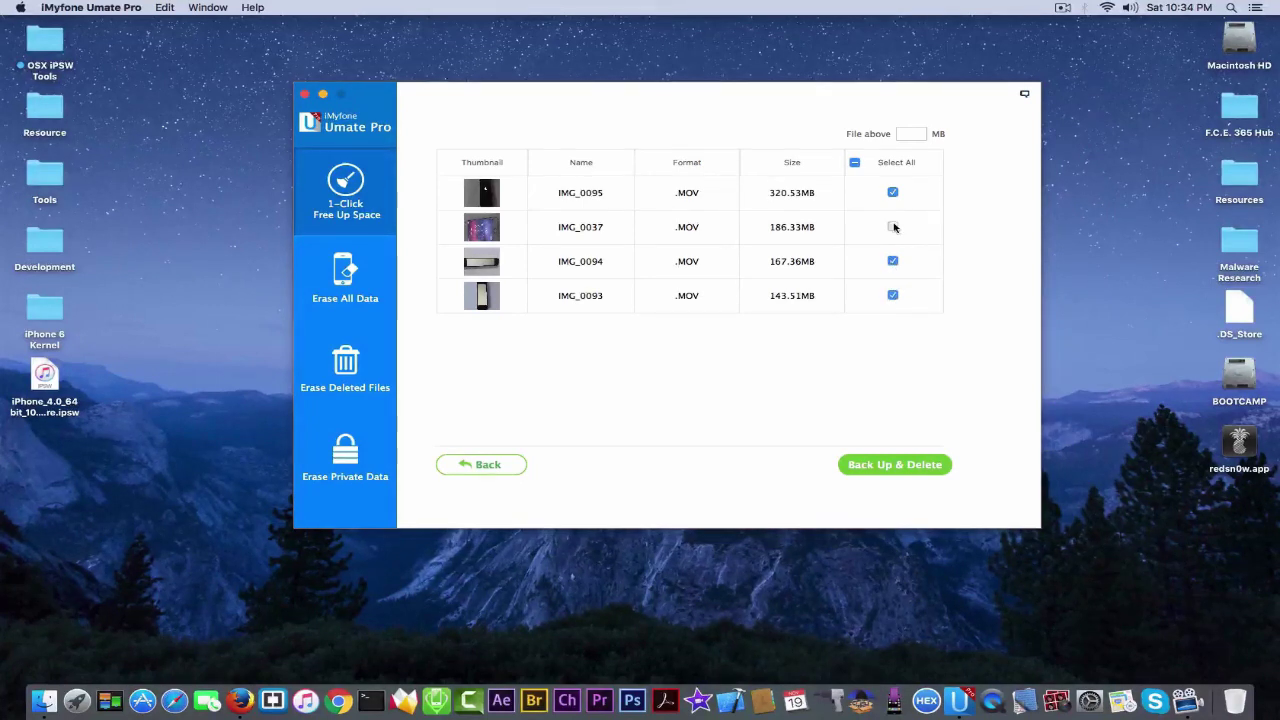
Step: Back up and delete the four selected videos, freeing 817.74MB, and dismiss the success message
{"action": "left_click", "coordinate": [890, 466]}
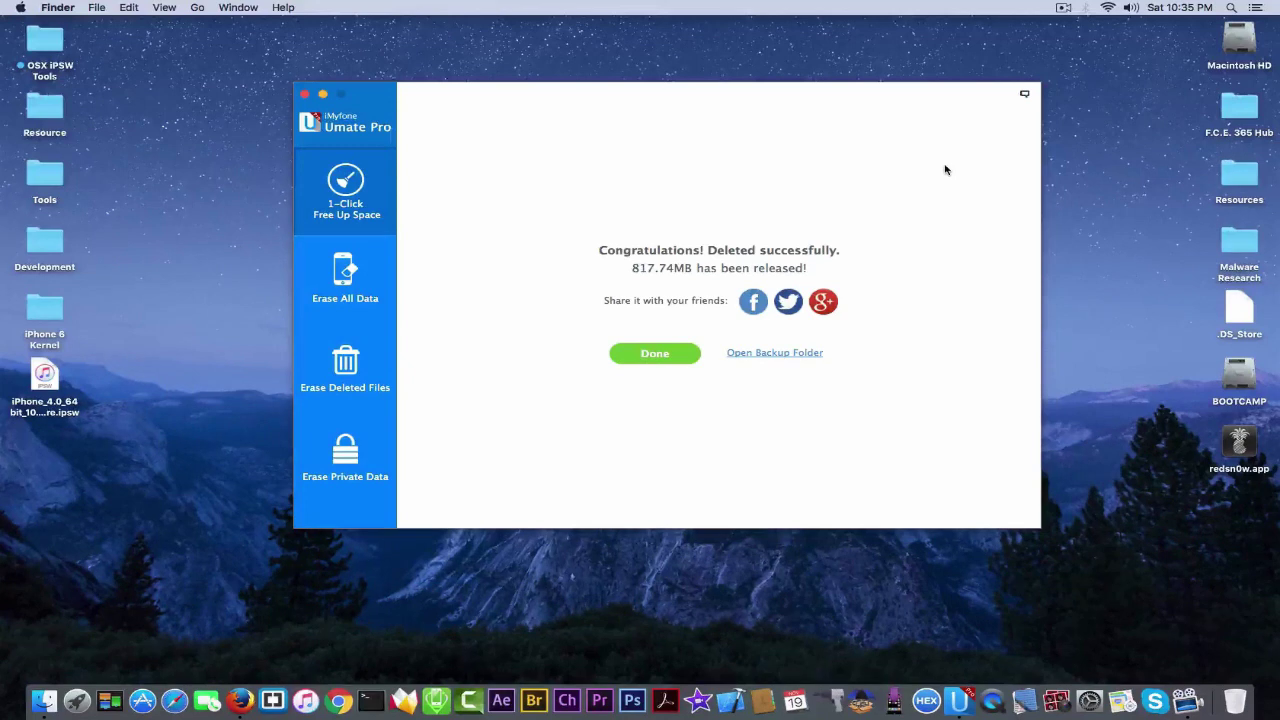
{"action": "left_click", "coordinate": [674, 357]}
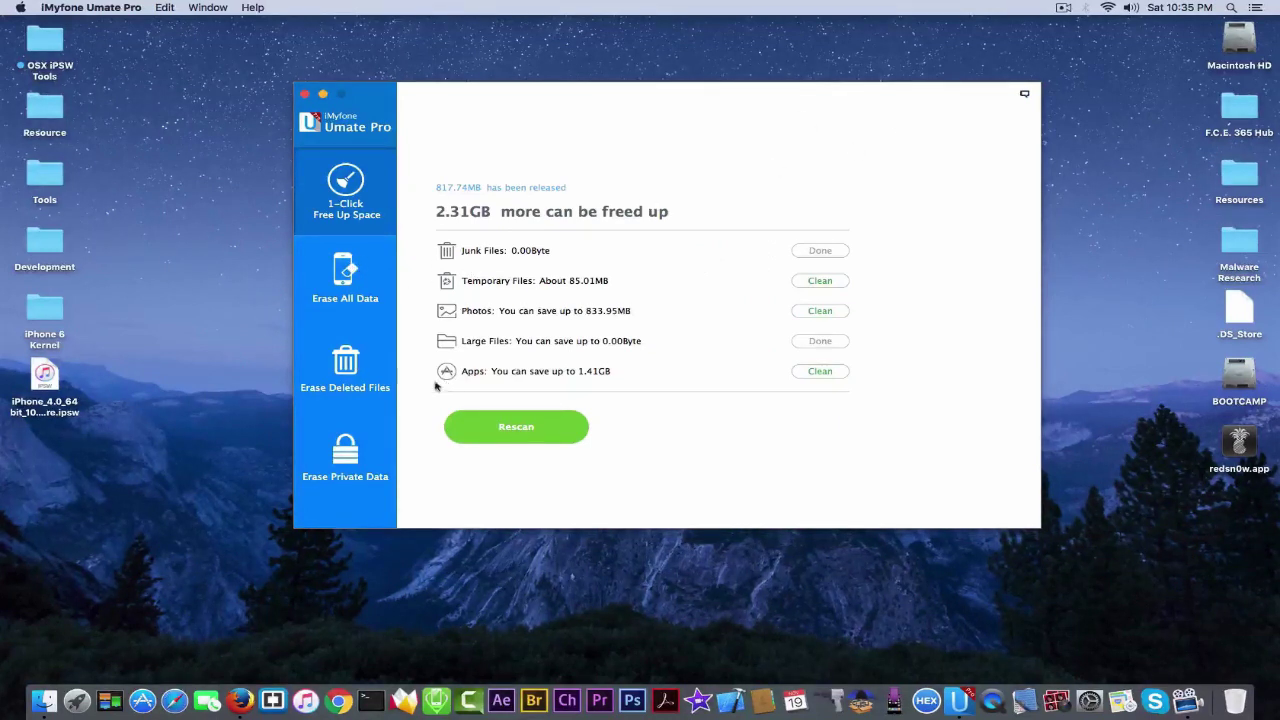
Step: Run an Erase Private Data scan, which finds 422 private records including cookies and photos
{"action": "left_click", "coordinate": [345, 445]}
{"action": "left_click", "coordinate": [553, 314]}
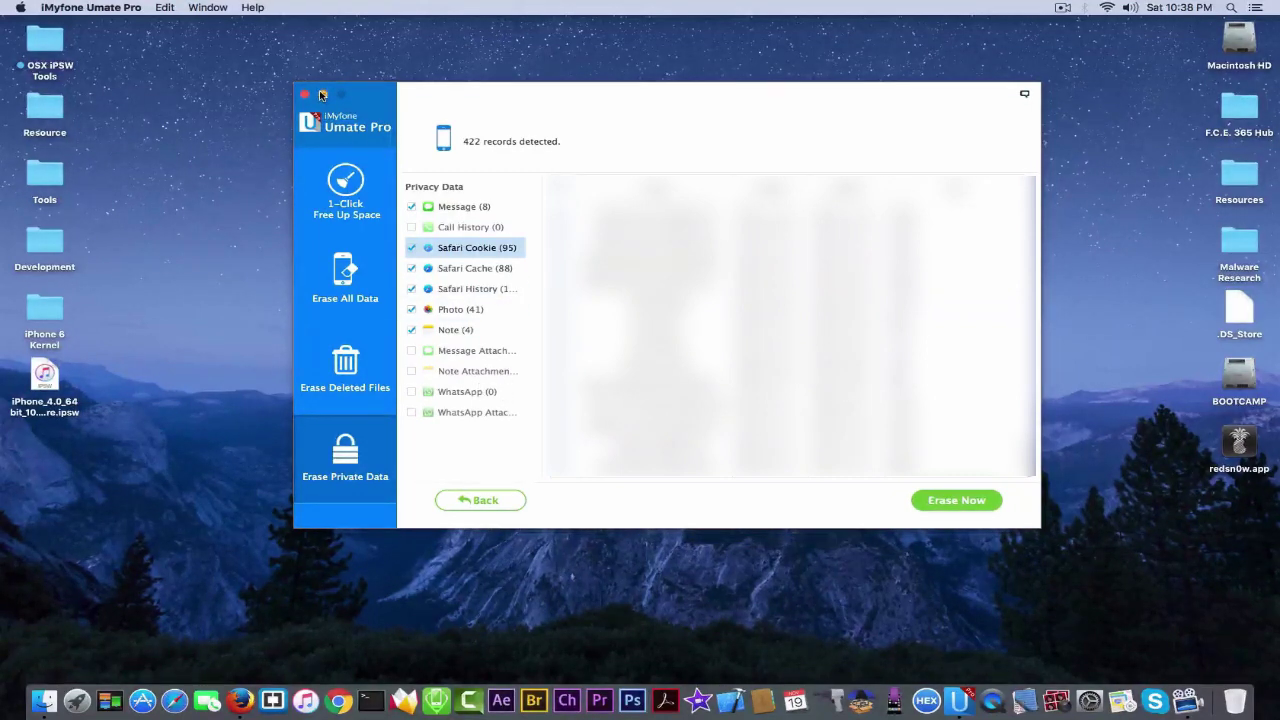
Step: Return to the 1-Click Free Up Space overview, then close Umate Pro and confirm exiting
{"action": "left_click", "coordinate": [330, 170]}
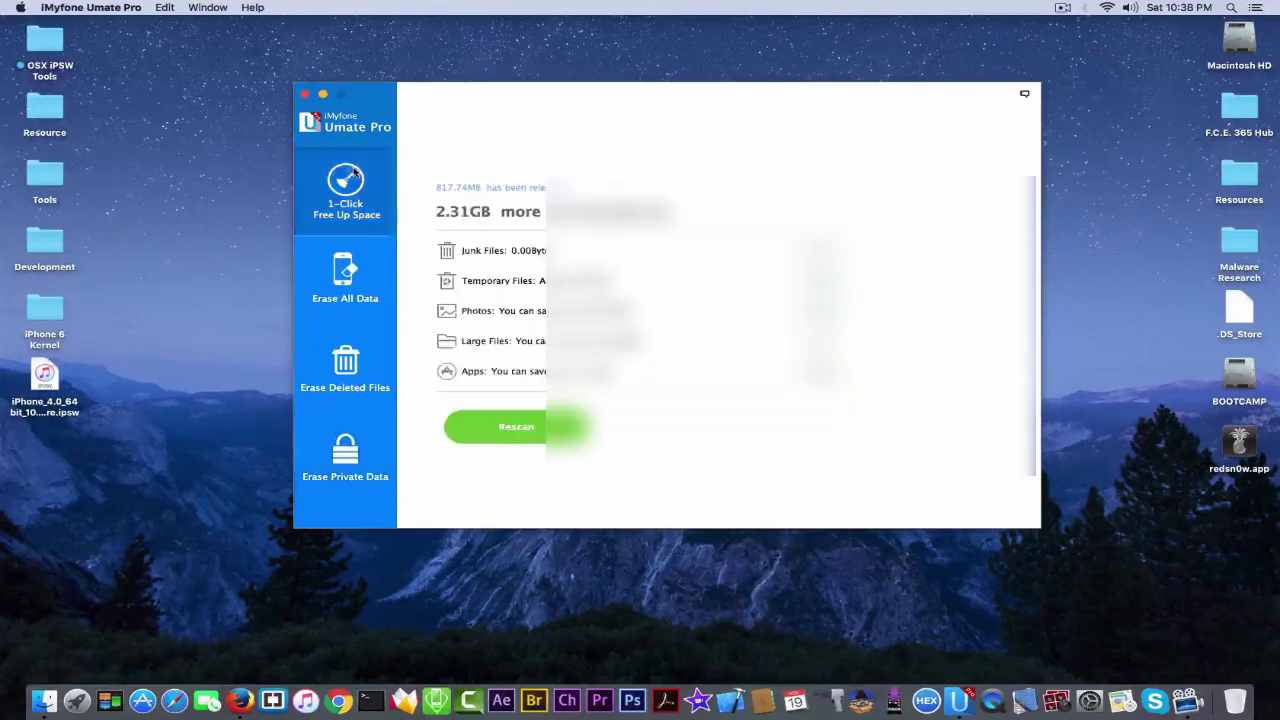
{"action": "left_click", "coordinate": [305, 96]}
{"action": "left_click", "coordinate": [723, 354]}
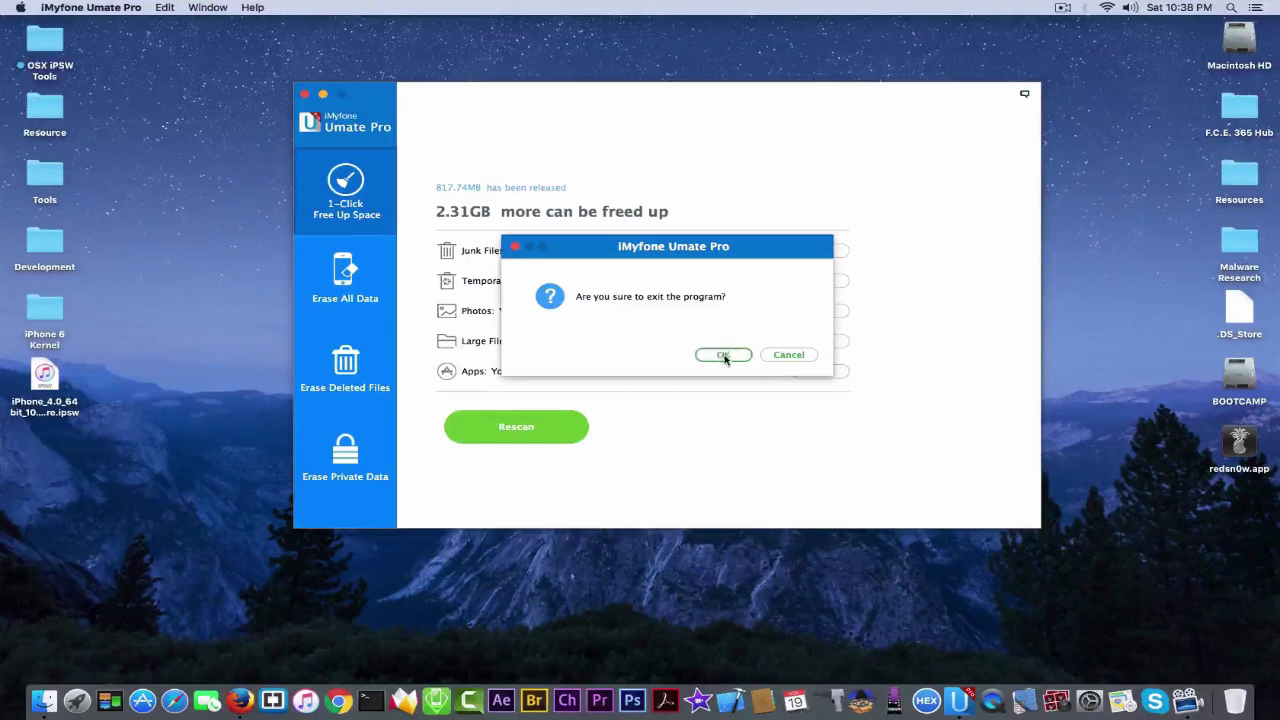